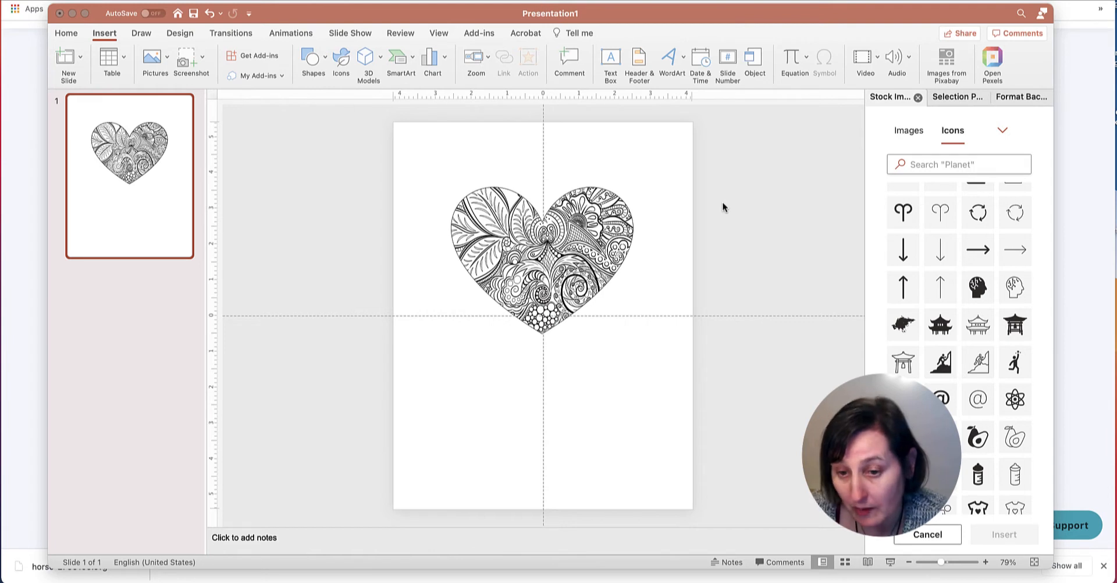
Add a new slide with the Blank layout after the heart slide.
click(148, 199)
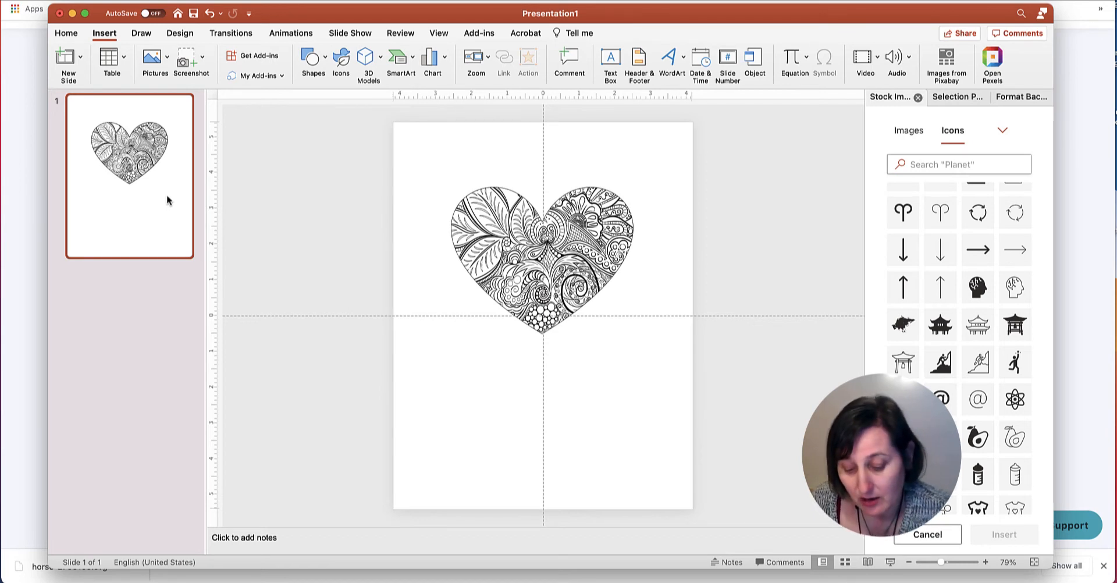
click(127, 268)
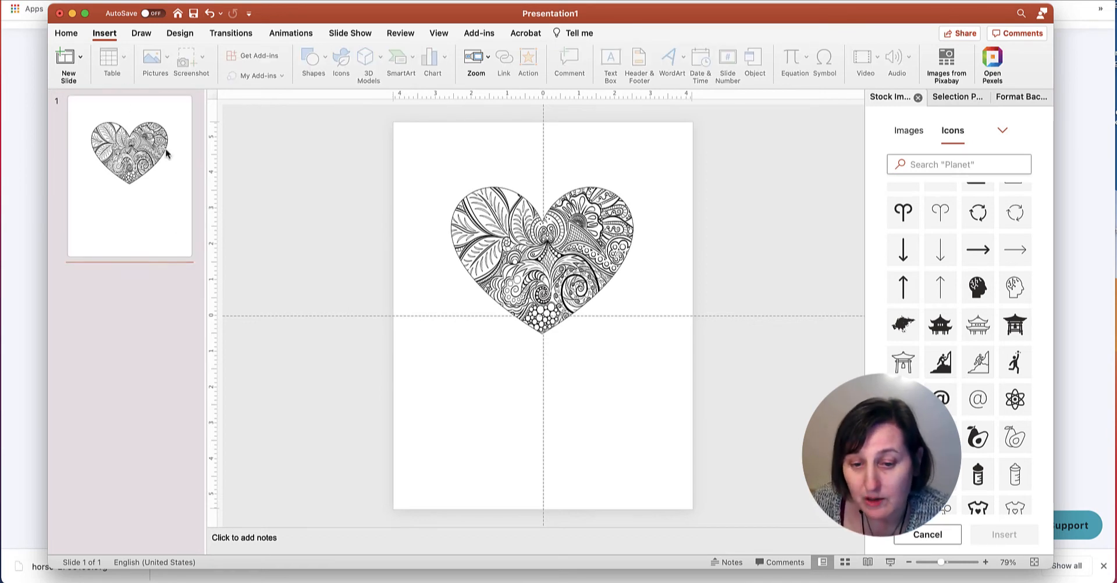
click(165, 175)
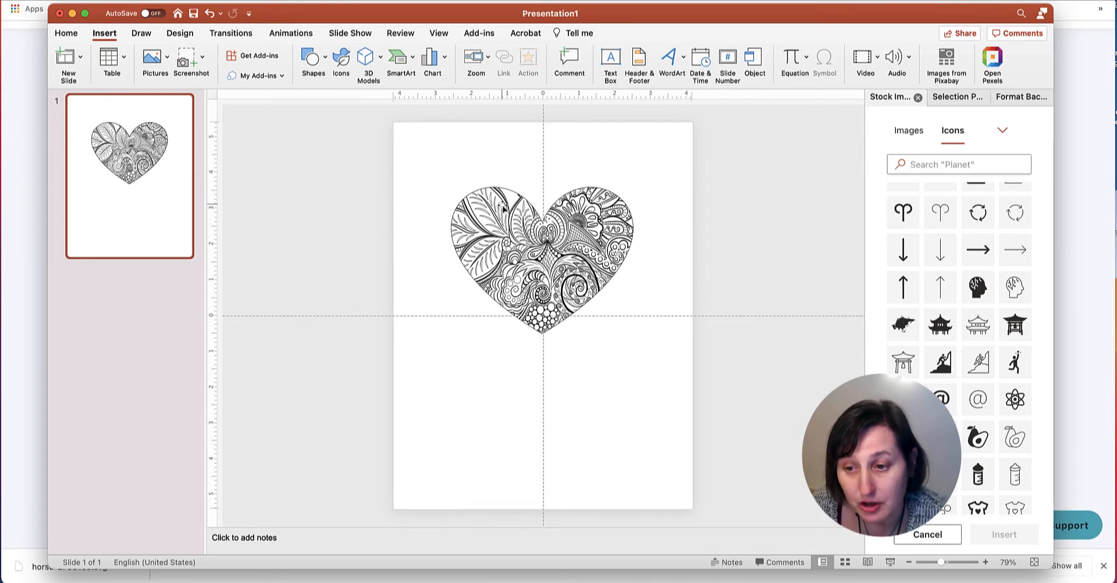
click(80, 59)
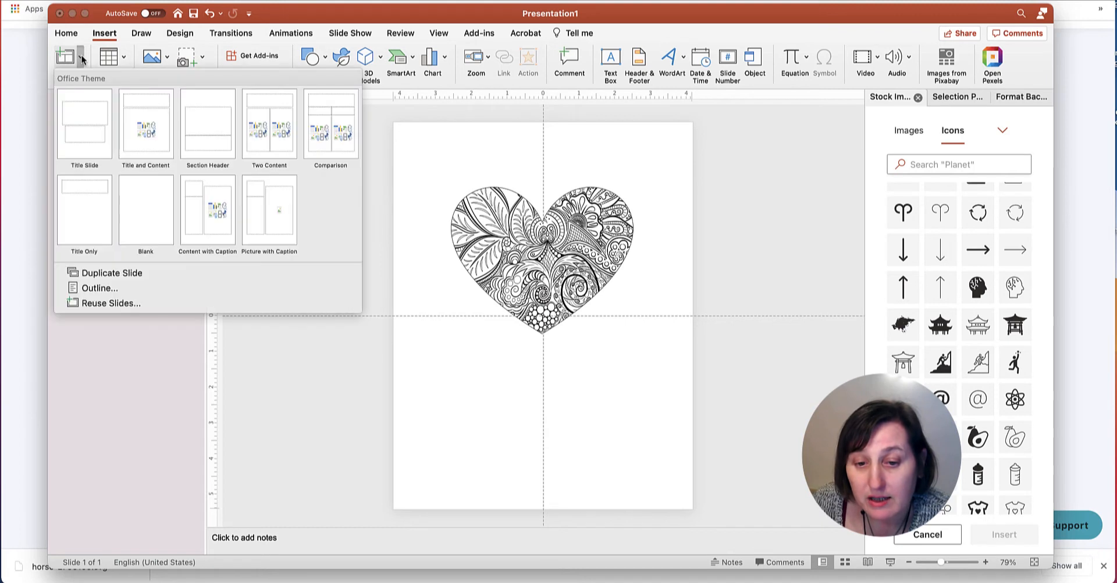
click(155, 200)
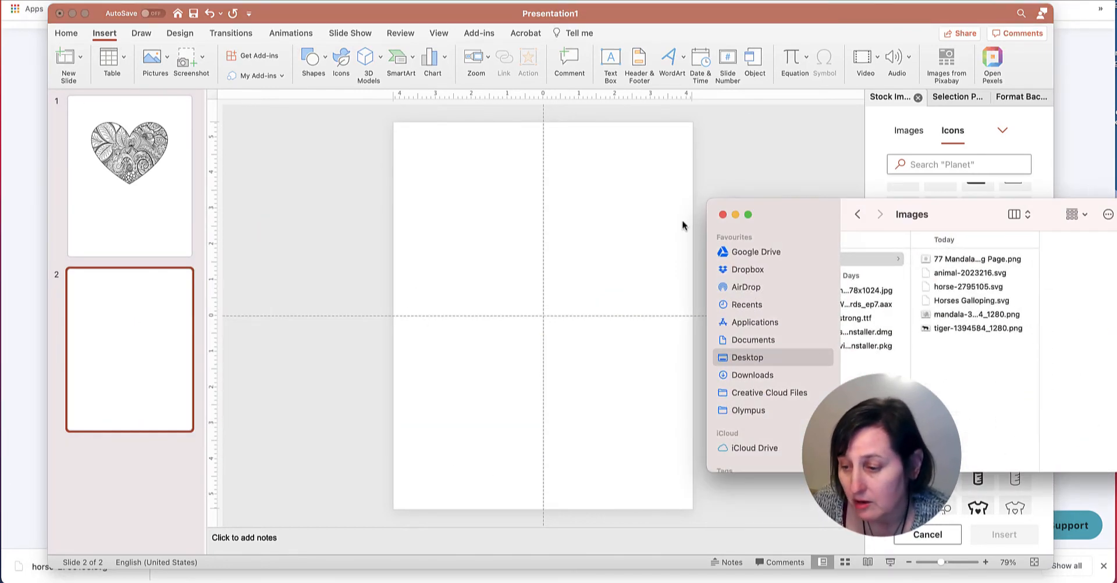
Insert mandala-3225164_1280.png from Finder's Images folder onto the blank second slide and move the folder window aside.
drag(947, 217, 856, 215)
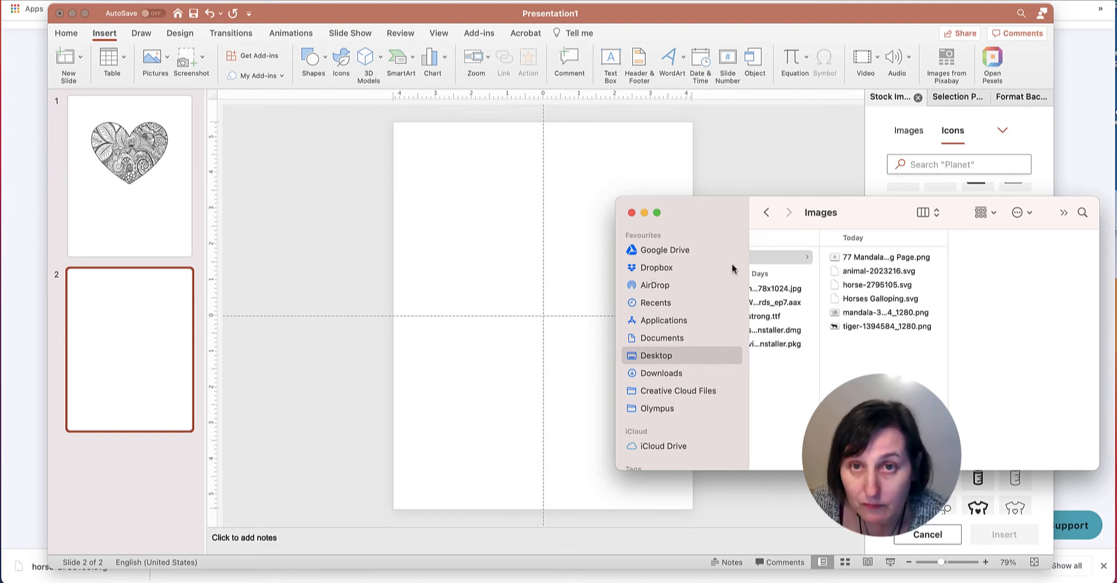
scroll(733, 269, down, 1)
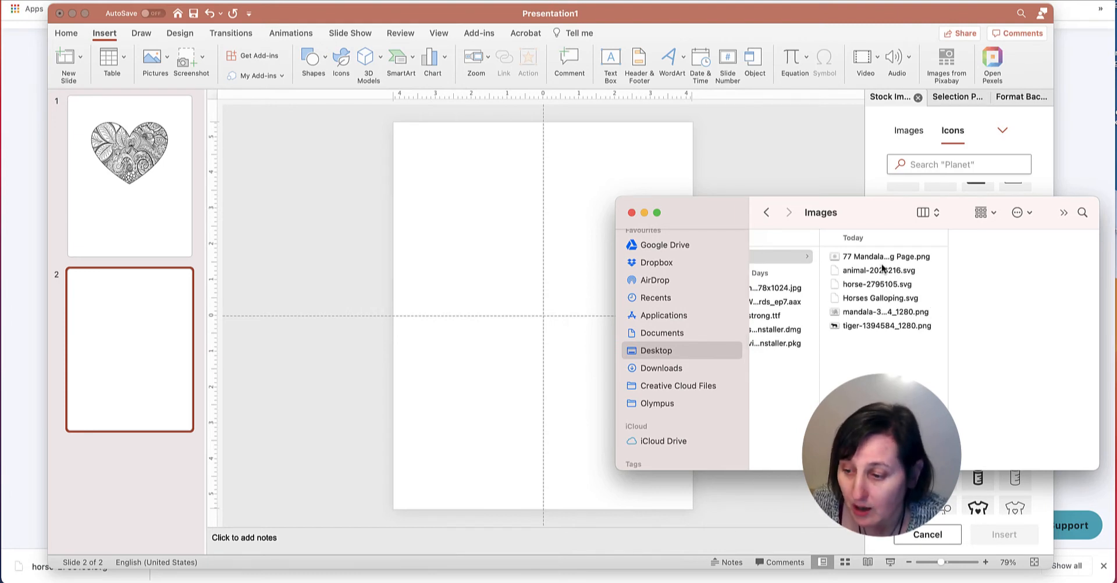
drag(881, 312, 521, 222)
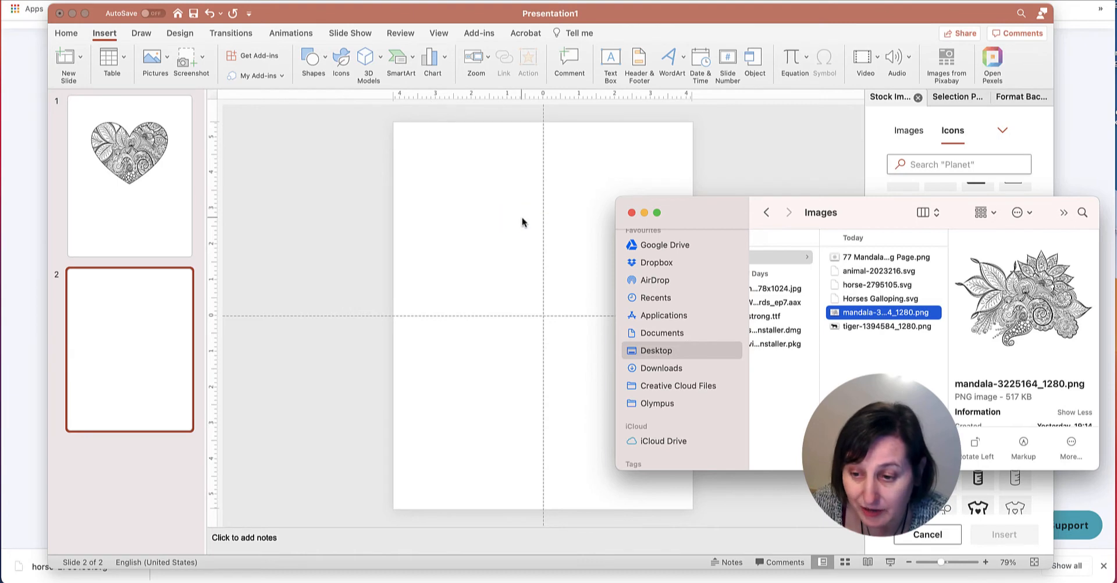
drag(688, 207, 784, 209)
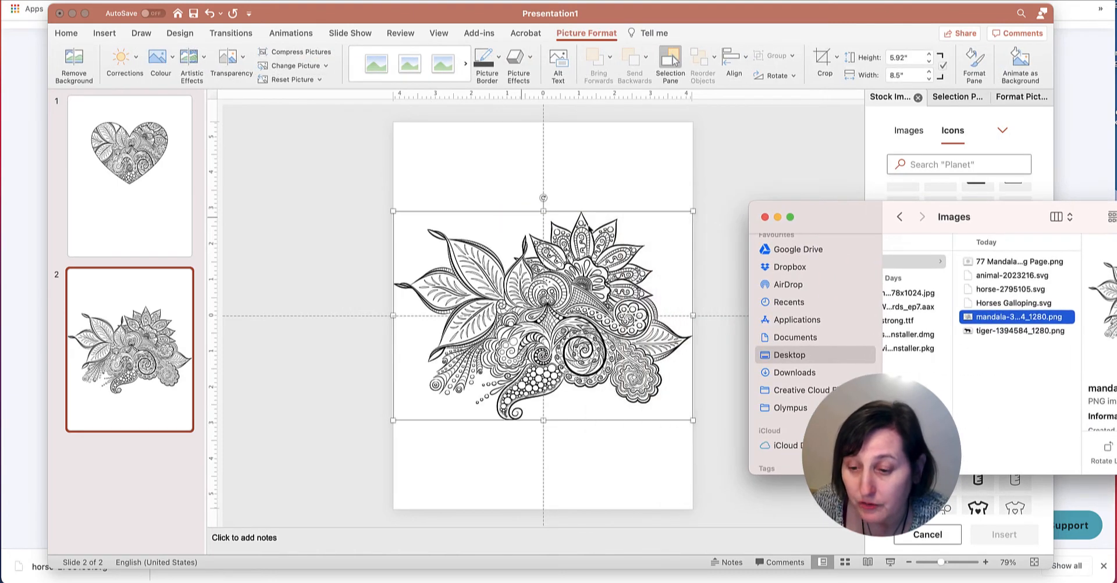
Enlarge the mandala picture proportionally to about 6.32" high by 9.07" wide and centre it horizontally on the page.
click(395, 214)
drag(386, 208, 366, 194)
drag(537, 285, 547, 280)
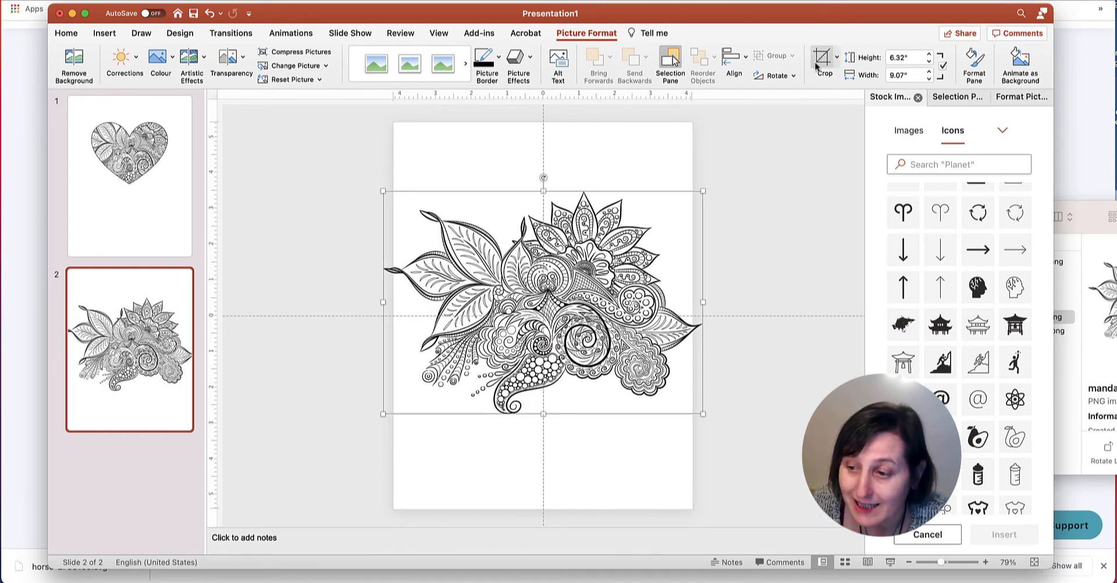
Crop the mandala picture to the heart shape from Basic Shapes.
click(838, 60)
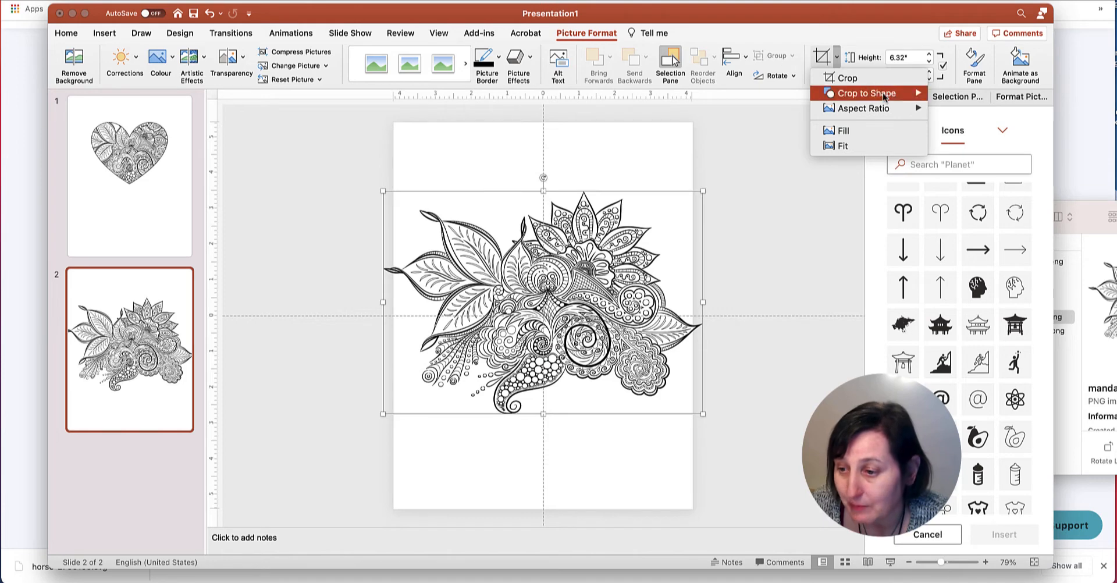
mouse_move(885, 94)
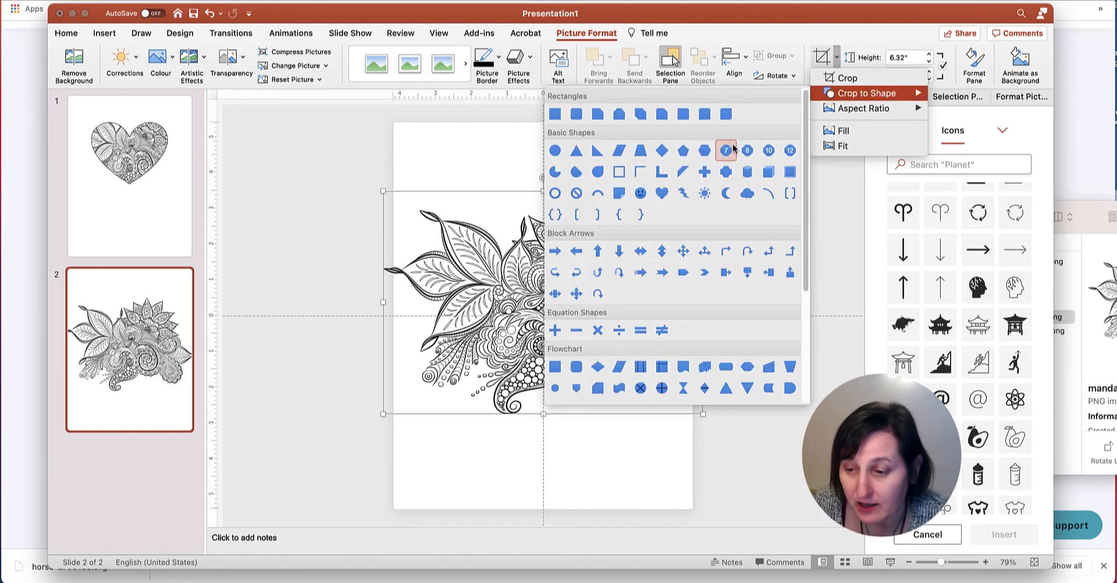
click(664, 197)
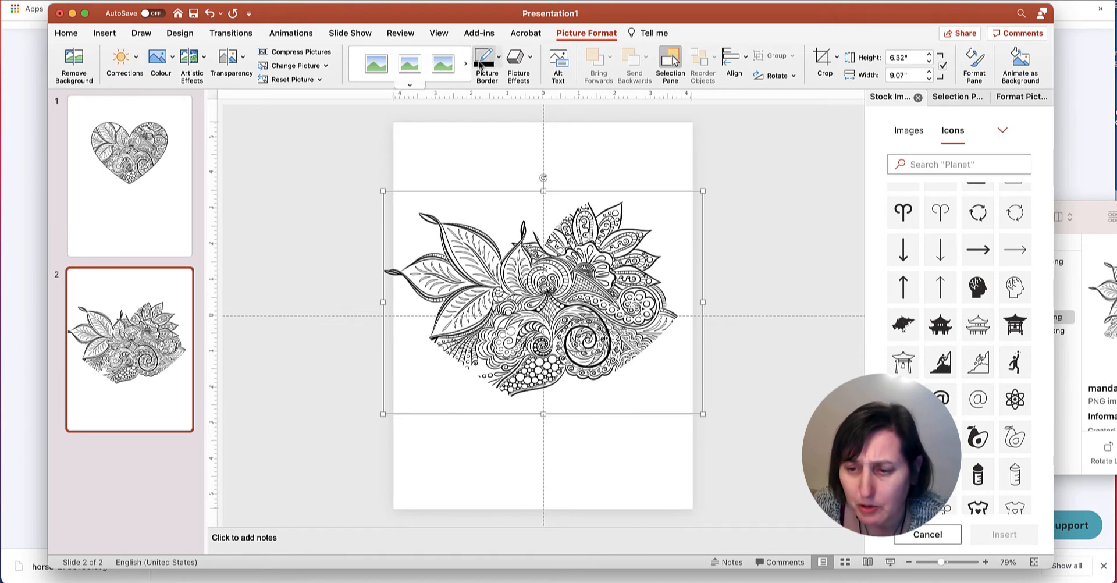
Give the heart-shaped mandala picture a black outline using the theme colour.
click(500, 59)
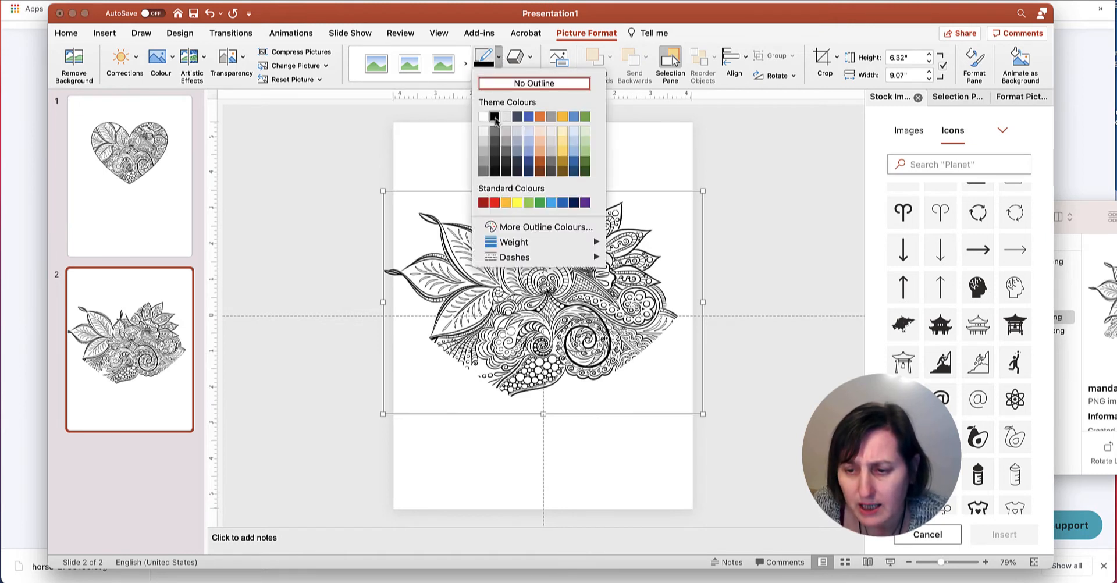
click(500, 60)
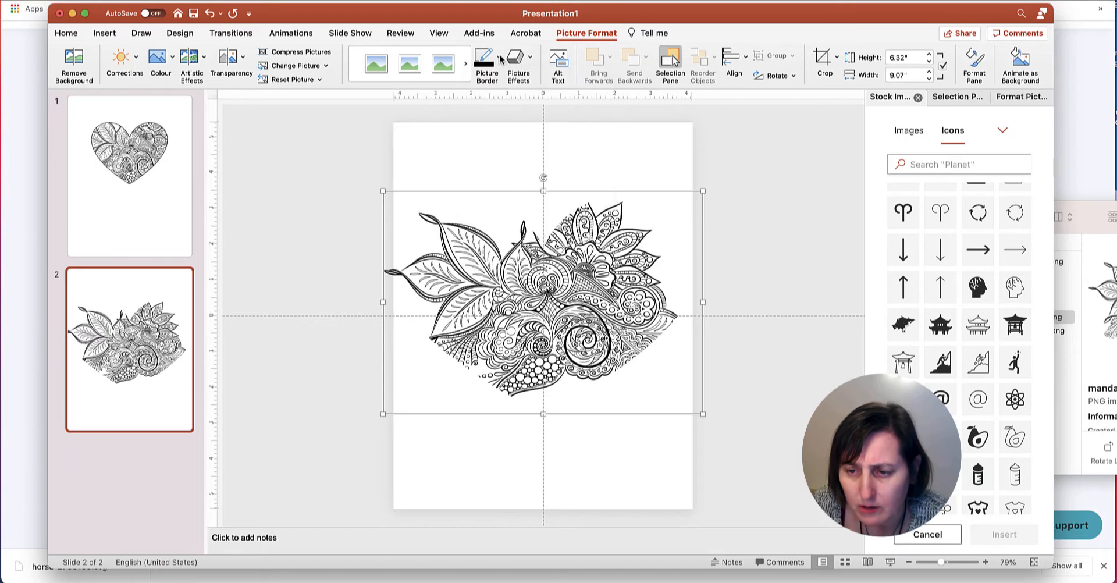
click(500, 60)
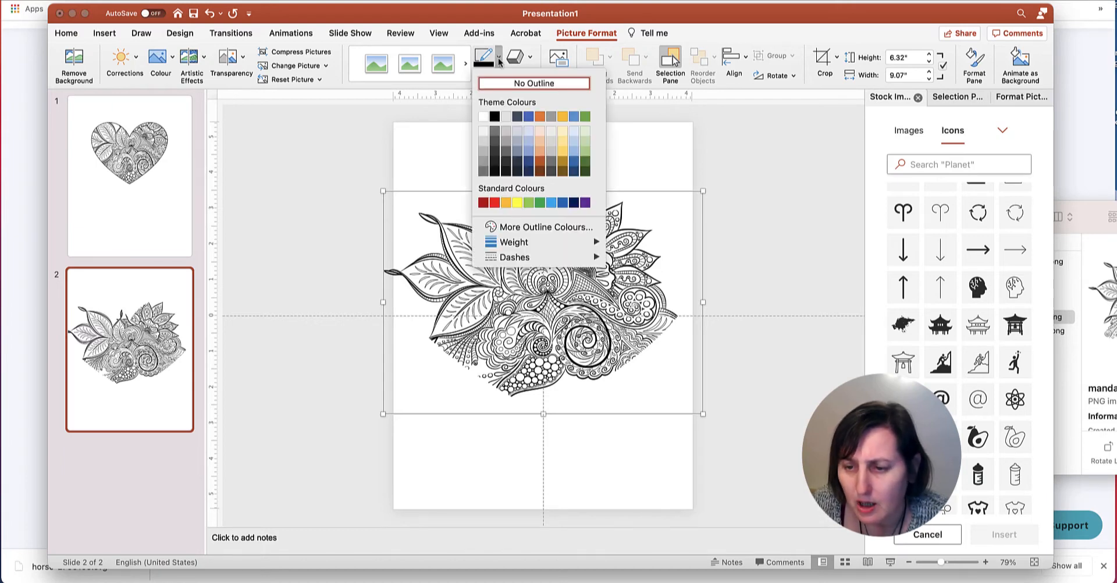
click(493, 114)
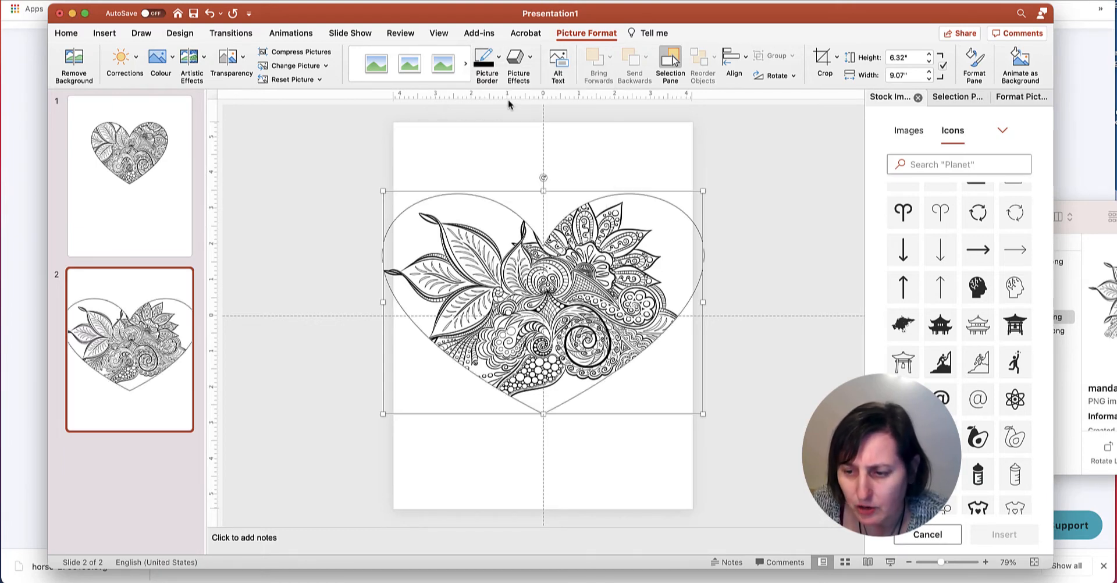
Shrink the heart picture to about 4.61" high by 6.62" wide and move it near the page centre.
drag(703, 414, 615, 353)
drag(565, 270, 619, 312)
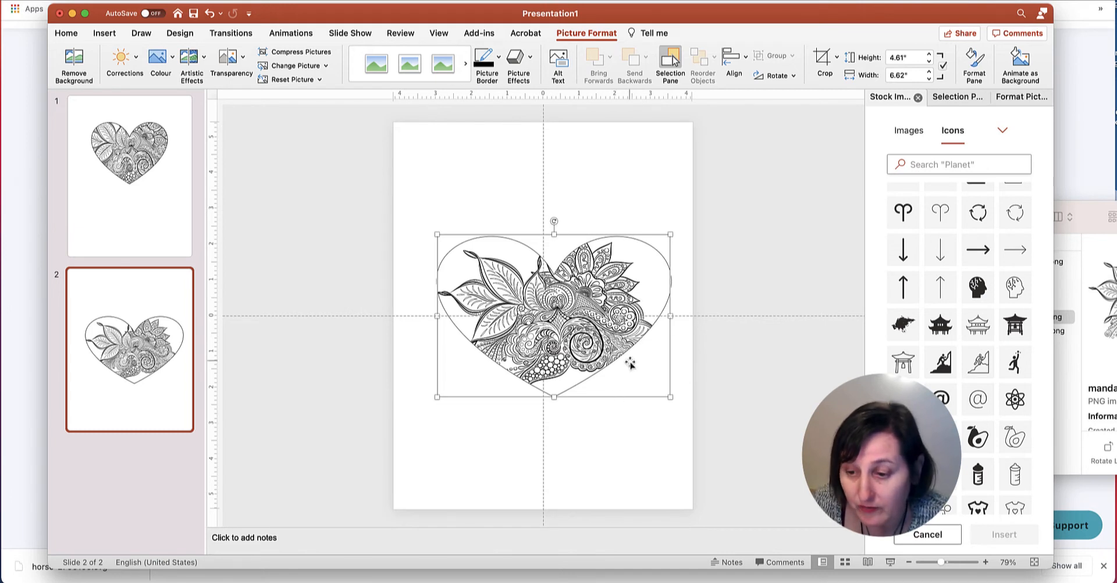
Enlarge and reposition the mandala image inside its crop frame so the pattern fills the whole heart, and finish cropping.
click(823, 61)
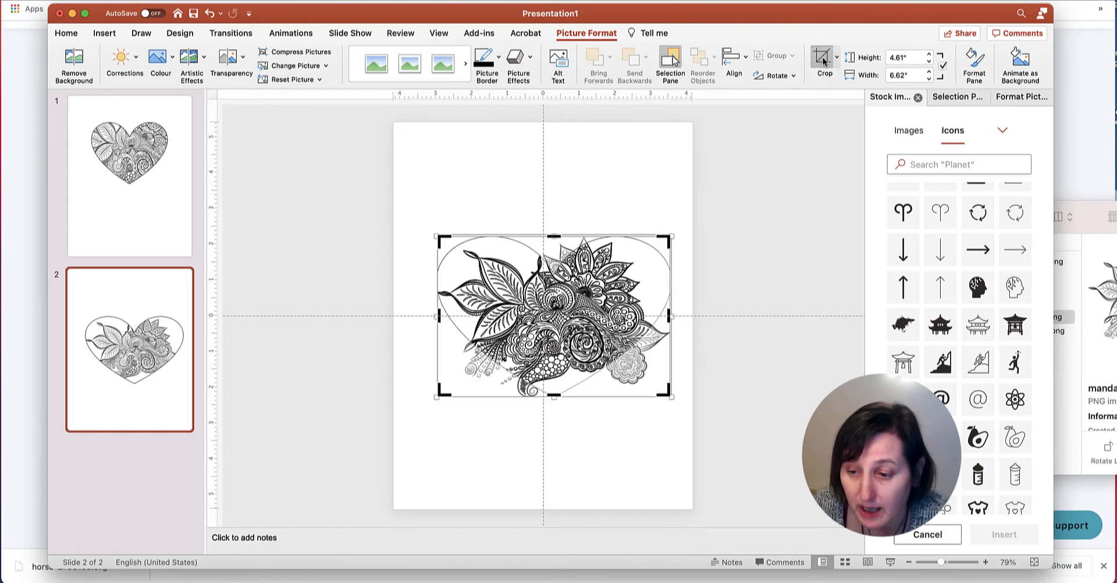
drag(436, 235, 380, 198)
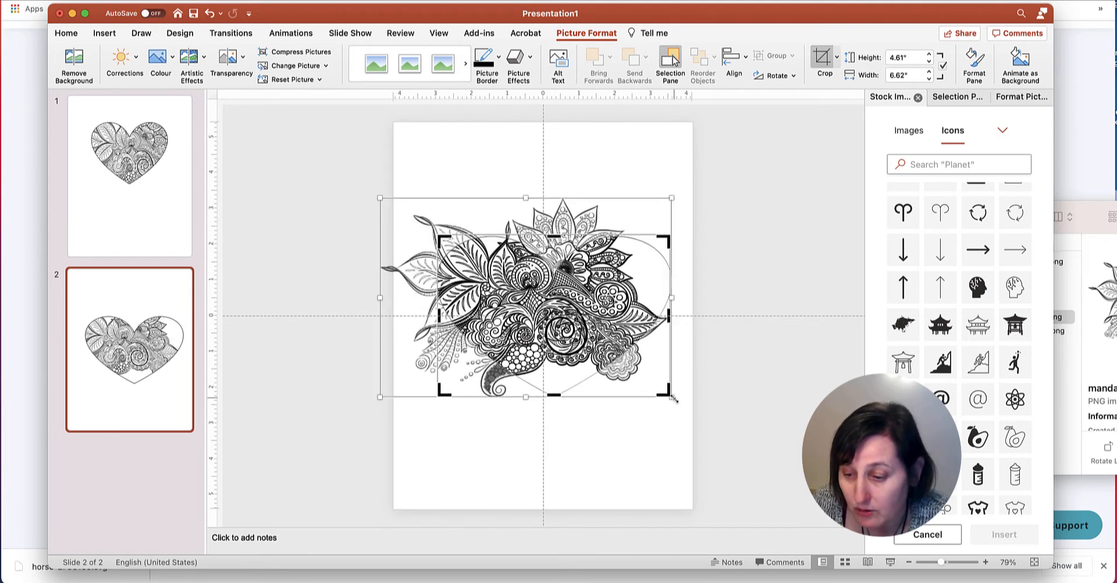
drag(672, 397, 702, 412)
mouse_move(603, 216)
mouse_down()
mouse_move(617, 214)
mouse_move(594, 197)
mouse_up()
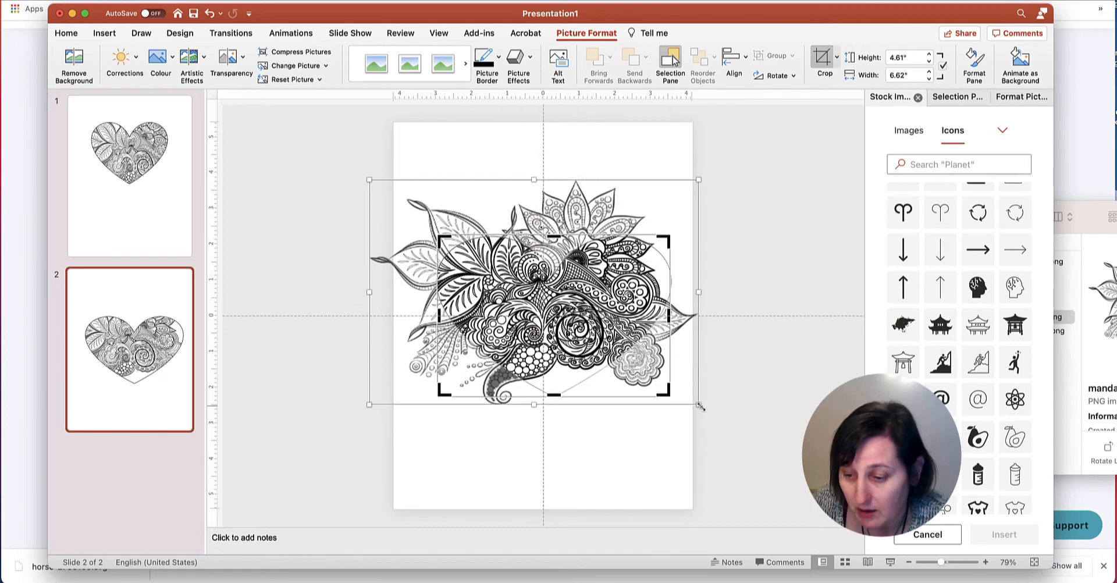
drag(699, 401, 761, 447)
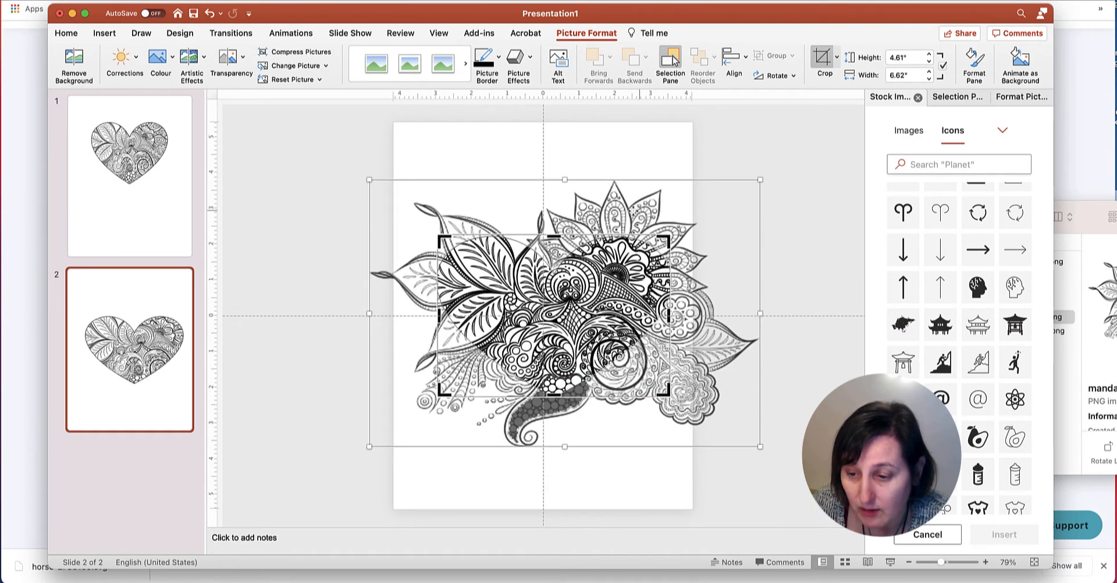
mouse_move(637, 210)
mouse_down()
mouse_move(616, 221)
mouse_move(633, 193)
mouse_up()
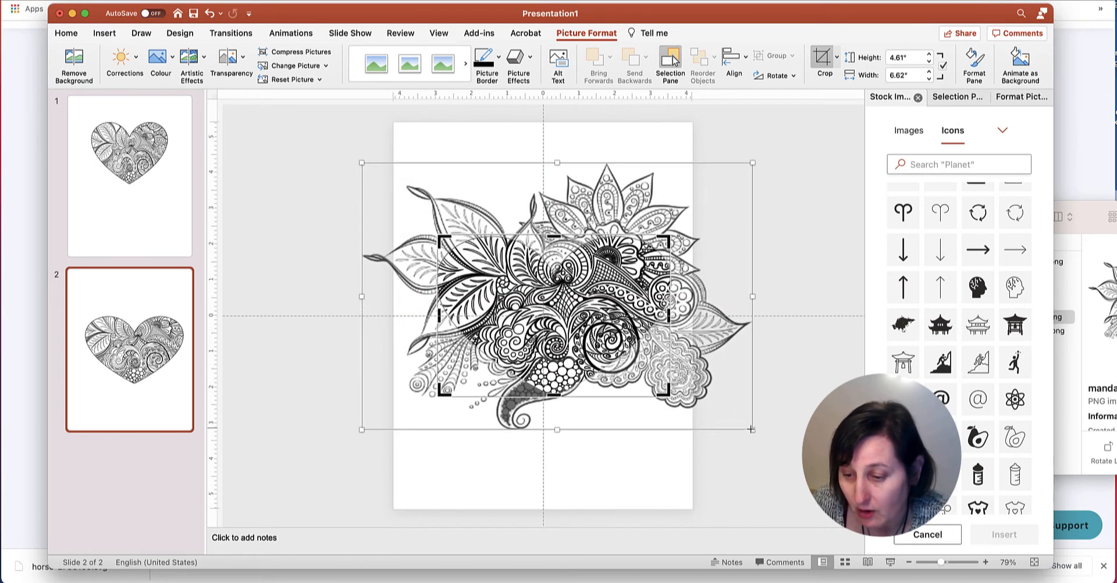
drag(751, 430, 769, 446)
drag(733, 329, 732, 329)
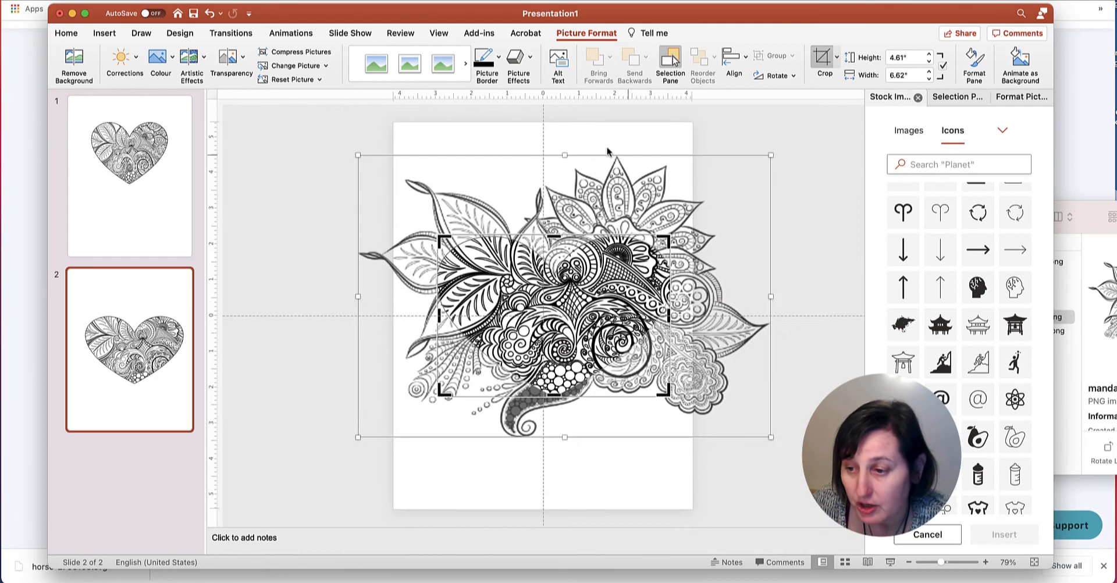
click(825, 60)
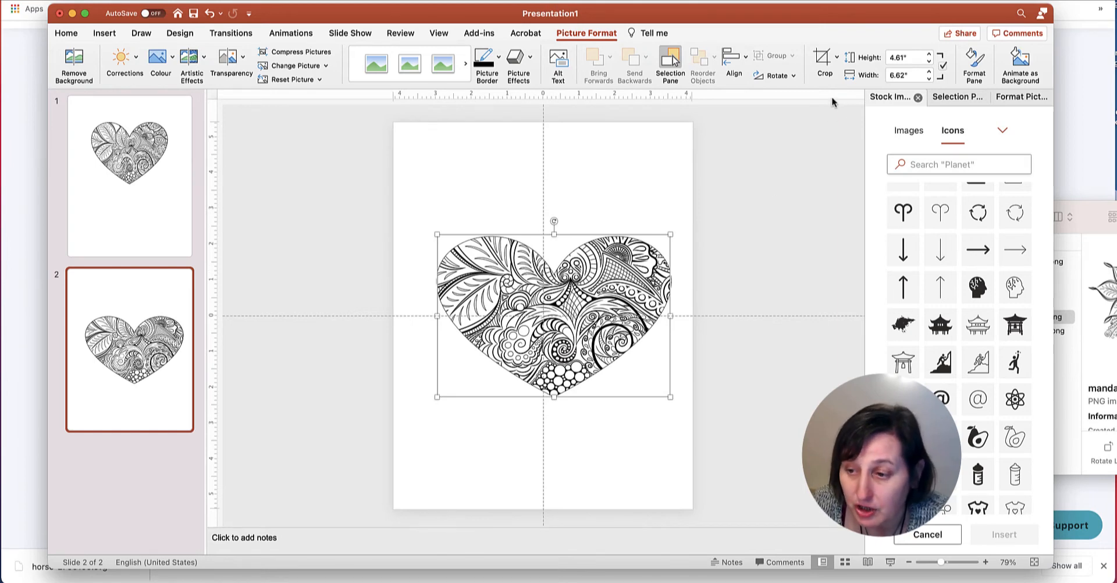
Crop the mandala picture to the lightning bolt shape.
click(837, 58)
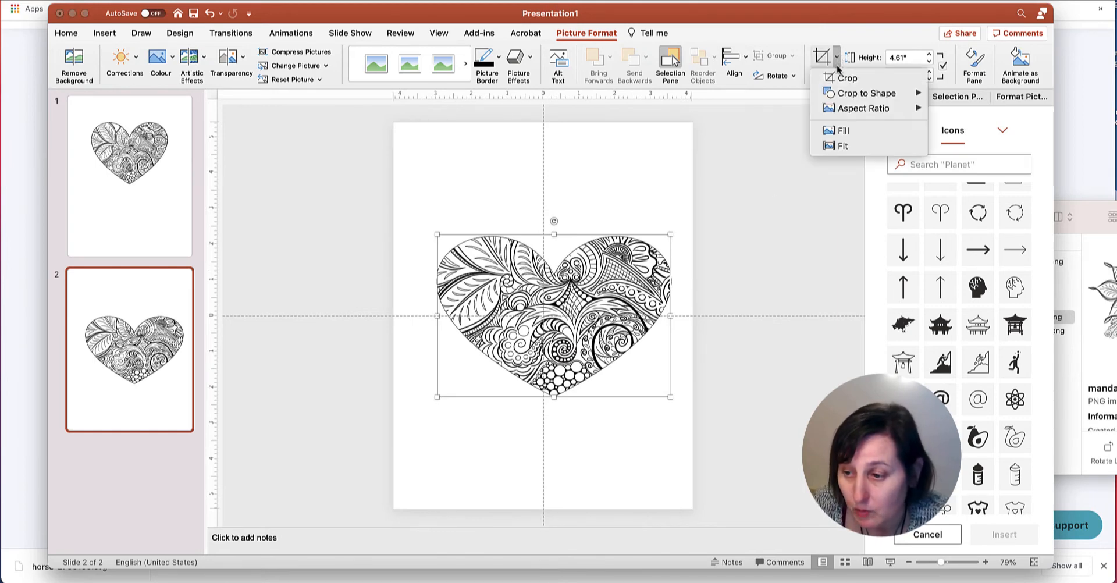
mouse_move(843, 95)
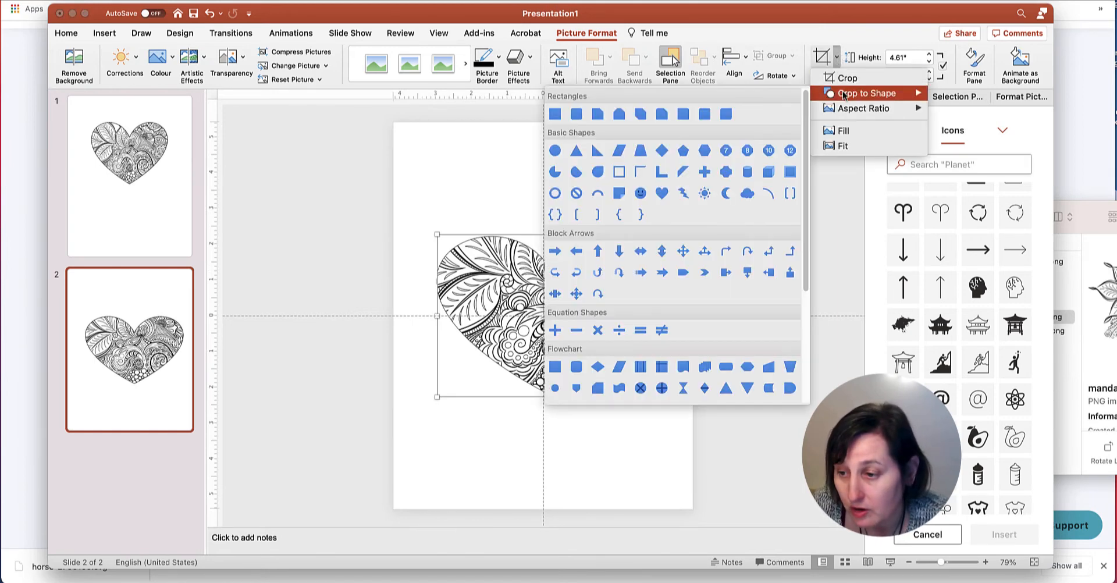
click(684, 194)
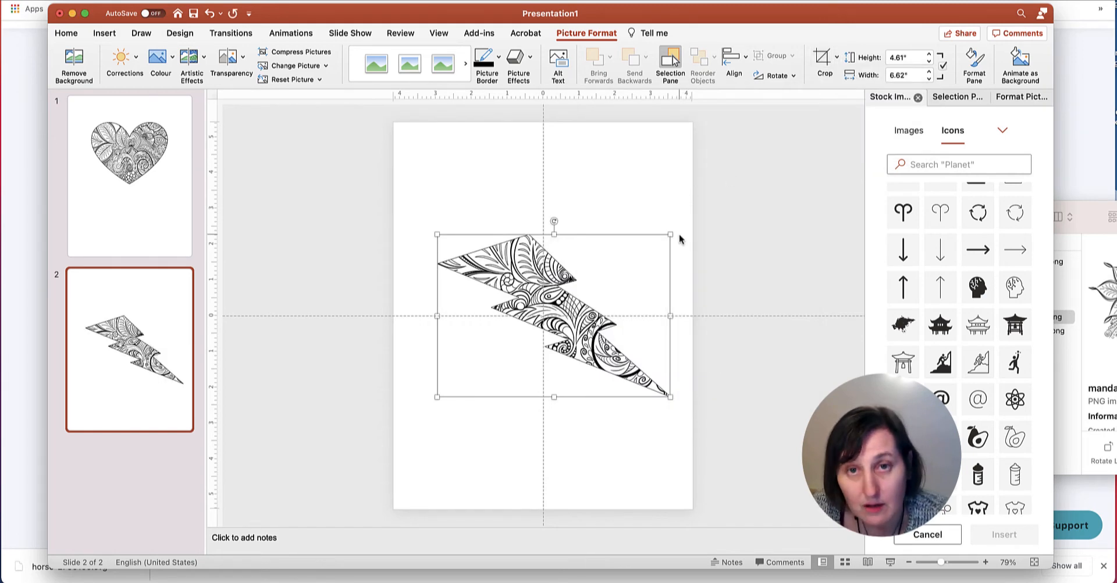
Crop the mandala picture to the cloud shape and move it up into the upper half of the page.
click(836, 56)
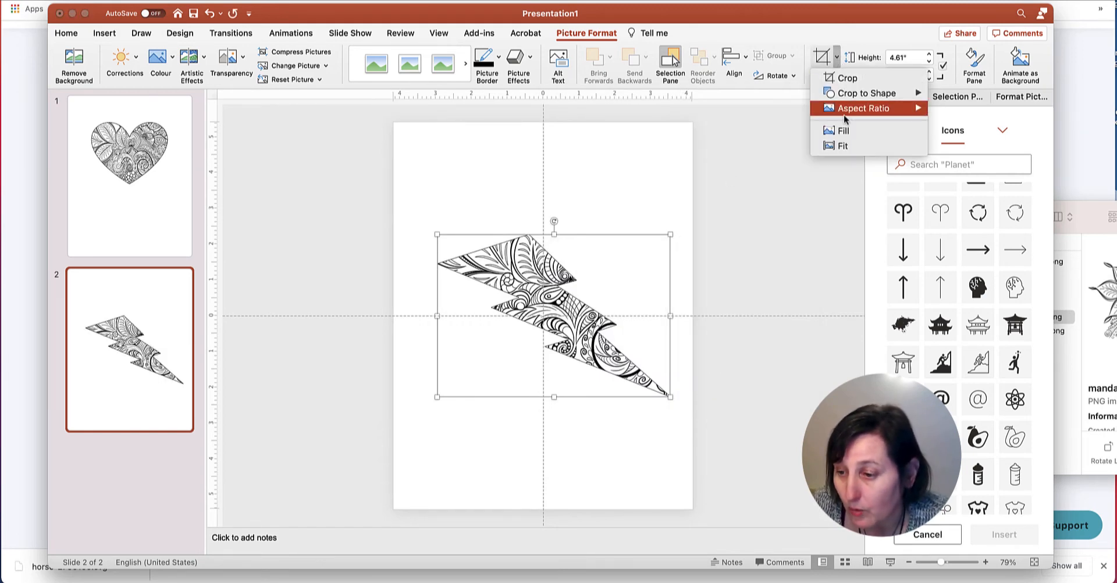
mouse_move(880, 94)
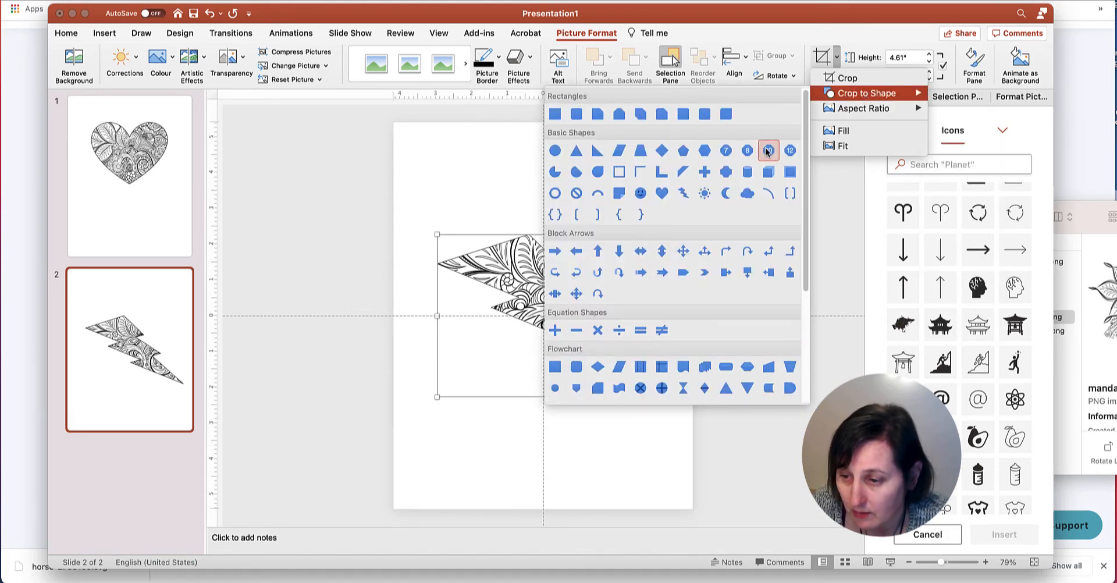
click(748, 193)
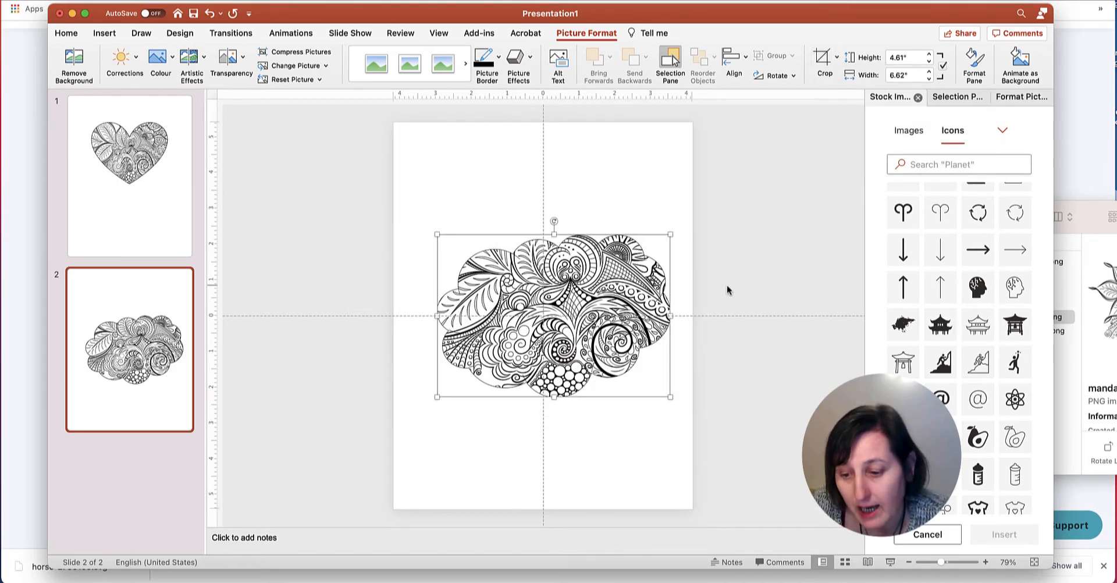
drag(596, 292, 590, 244)
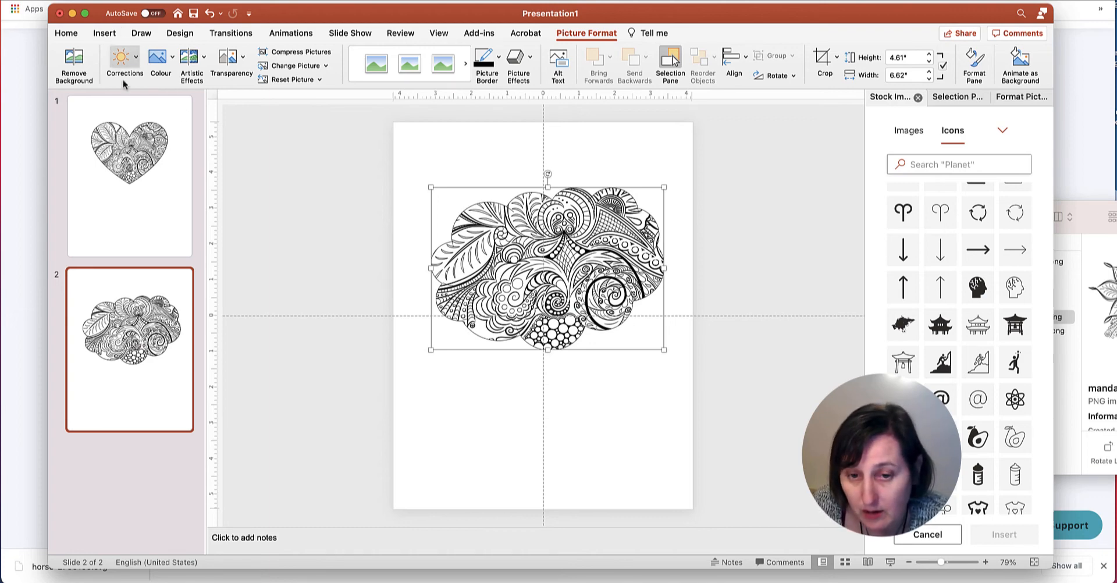
Add a third slide with the Blank layout after the cloud slide.
click(105, 33)
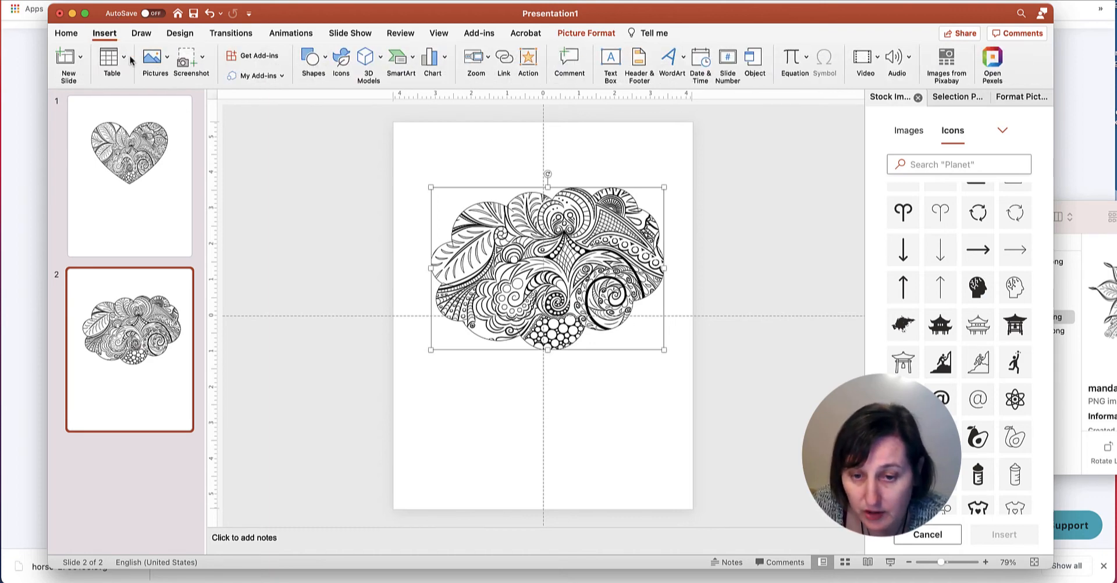
click(80, 56)
click(144, 214)
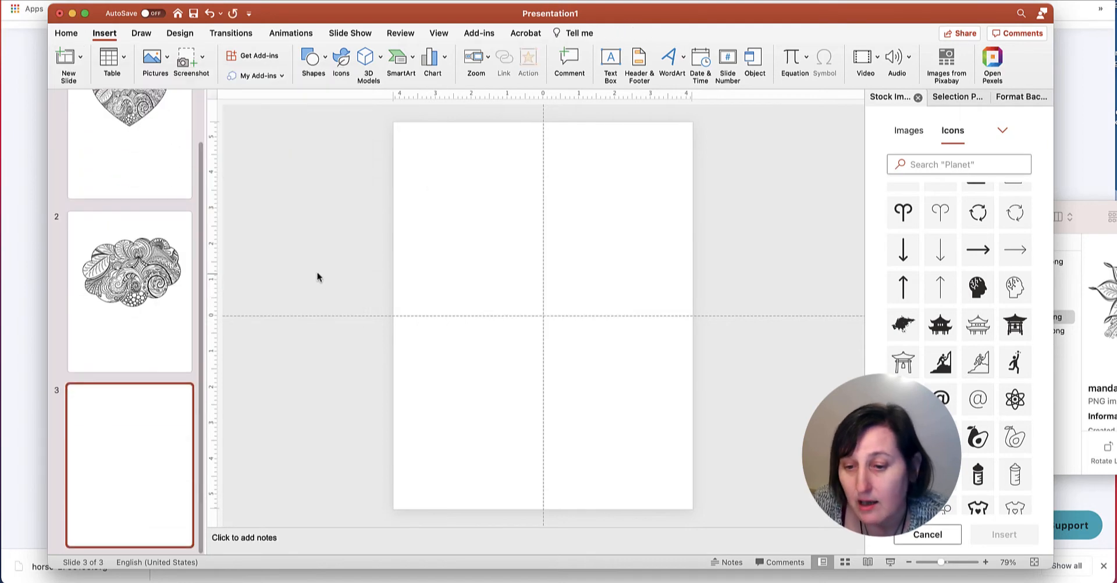
Insert the mandala PNG from the Images folder onto the blank third slide.
click(179, 582)
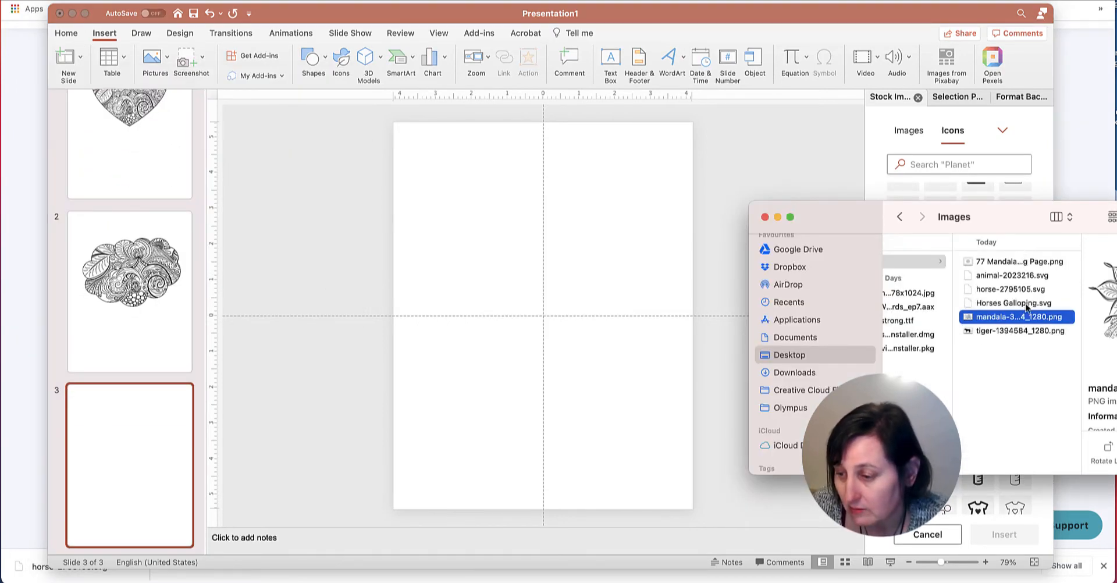
drag(1024, 317, 595, 239)
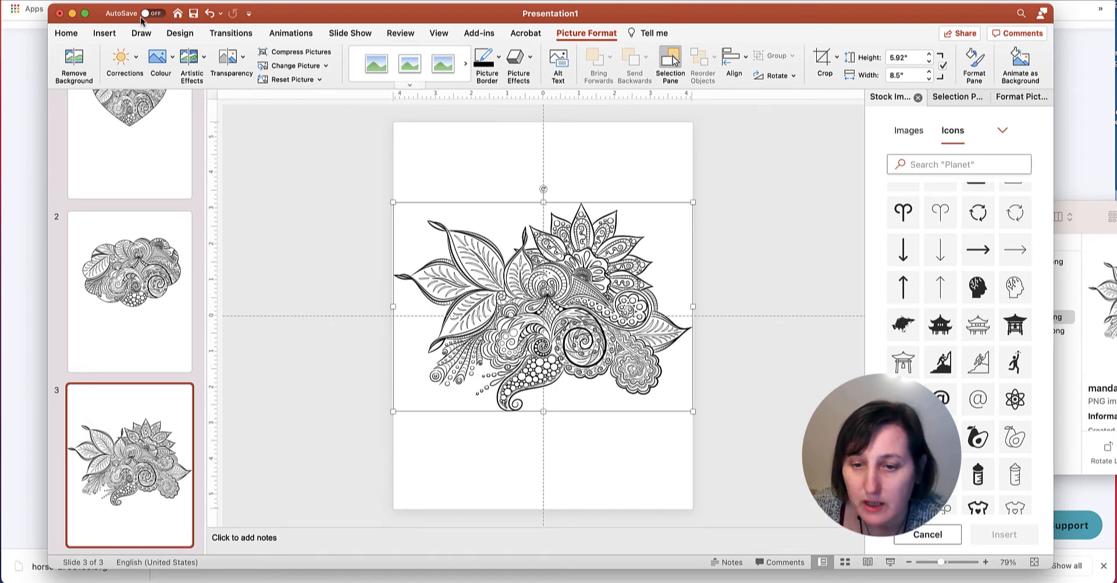
Switch to the browser, look through Pixabay's horse silhouette results, and open the download options for the horse with its head lowered.
click(227, 1)
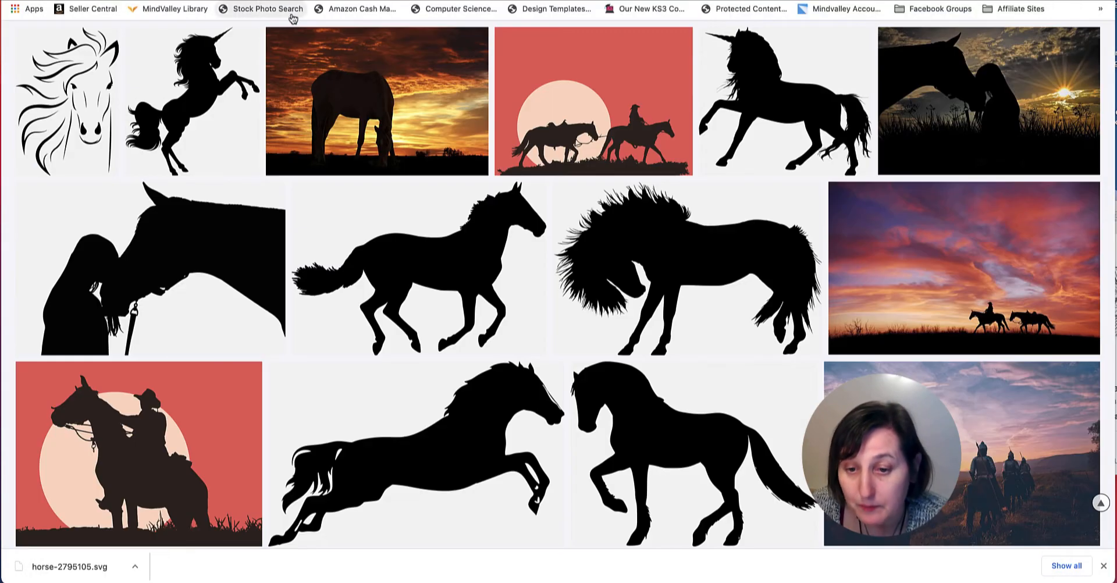
scroll(451, 186, up, 2)
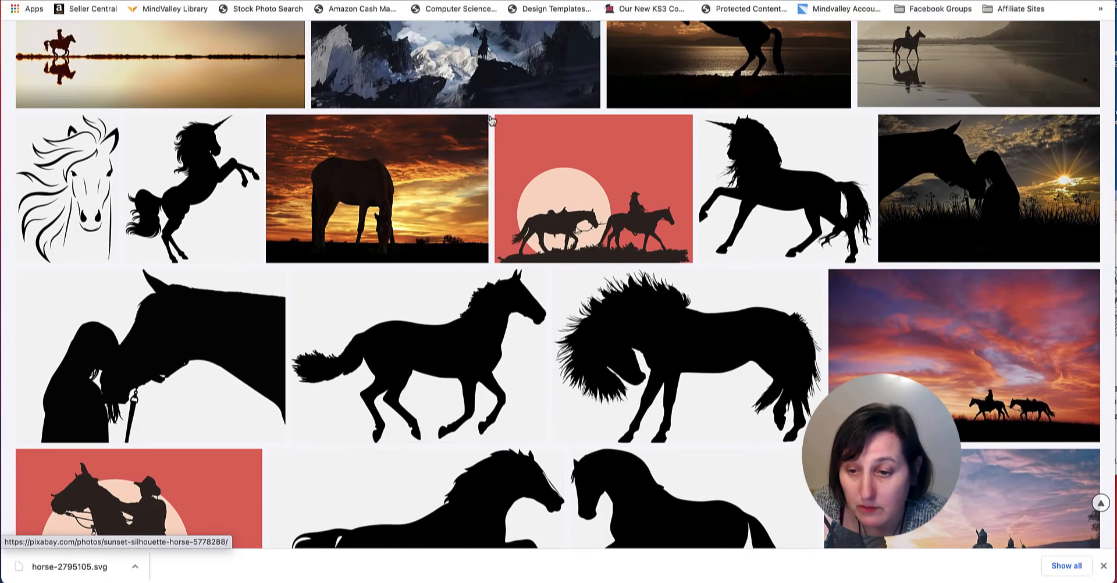
scroll(524, 185, down, 2)
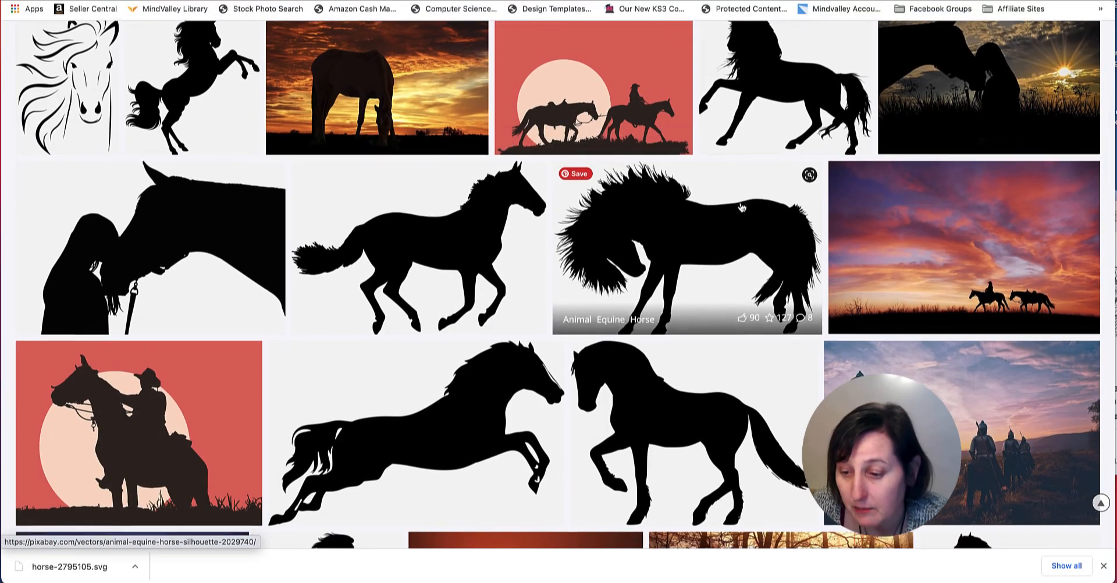
scroll(704, 172, down, 1)
scroll(697, 175, up, 8)
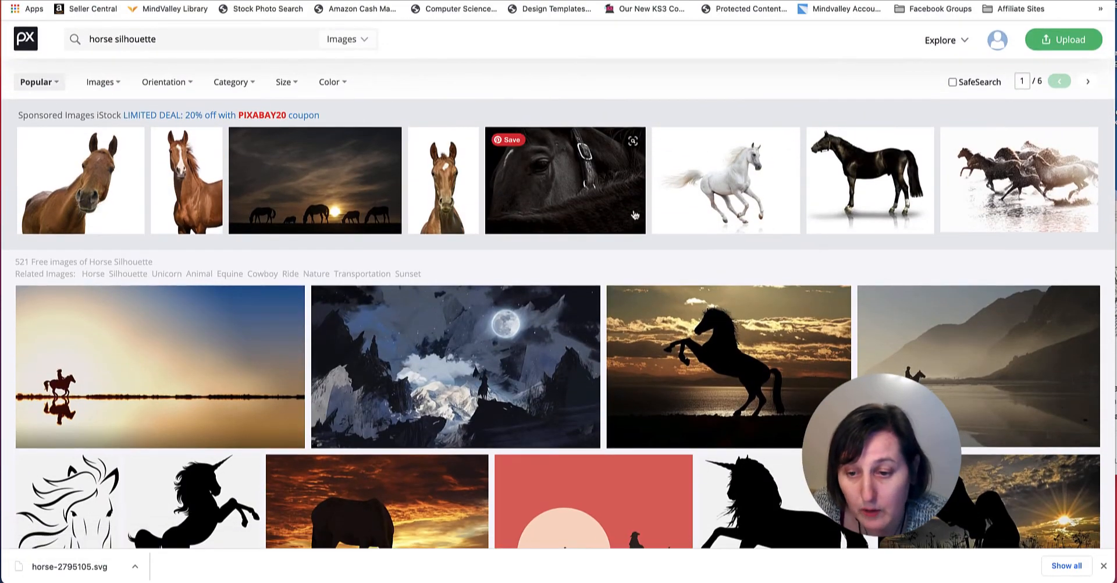
scroll(213, 117, down, 6)
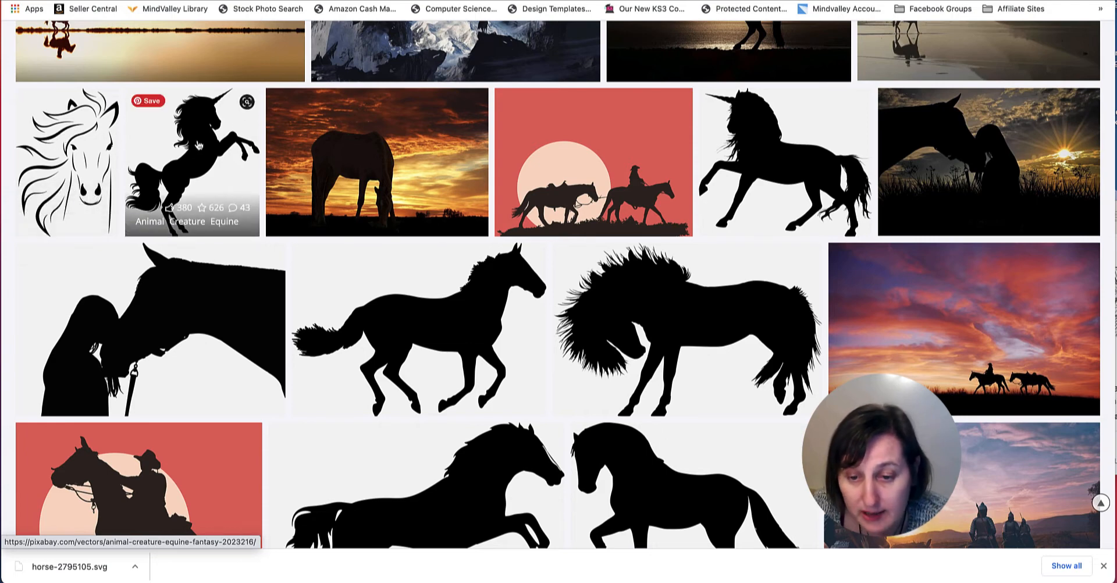
click(692, 312)
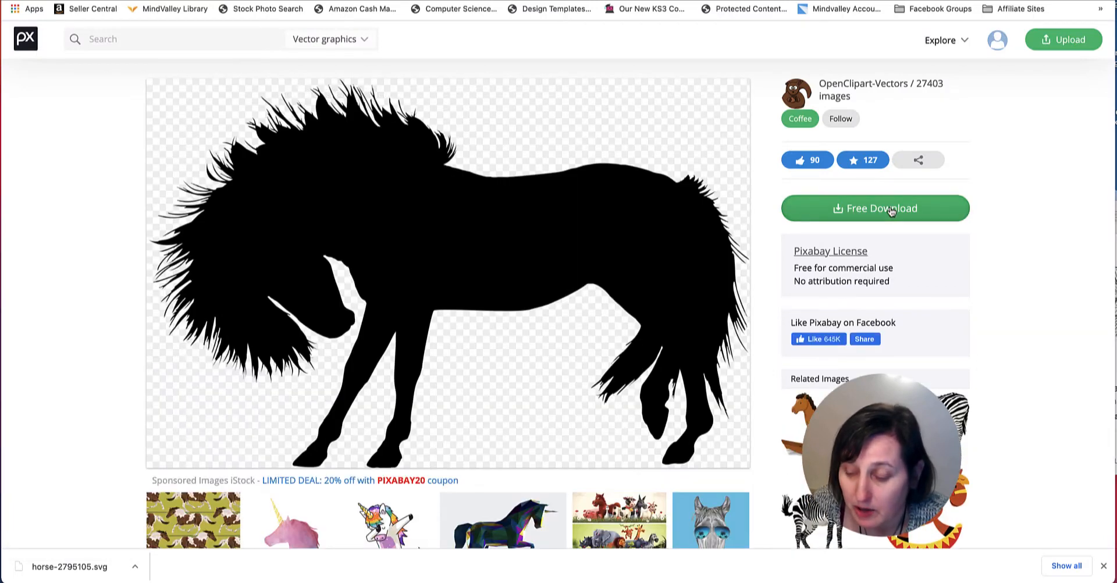
click(892, 211)
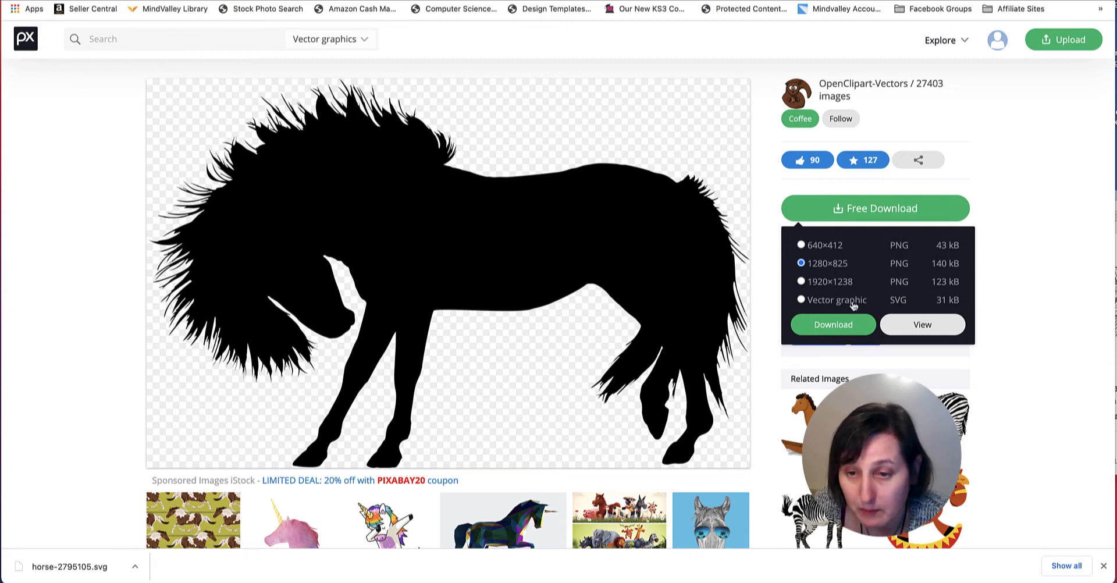
Examine the Free Horses Silhouette Vector page and the file types listed for Creative Fabrica's Horse Silhouette Svg Bundle.
click(559, 1)
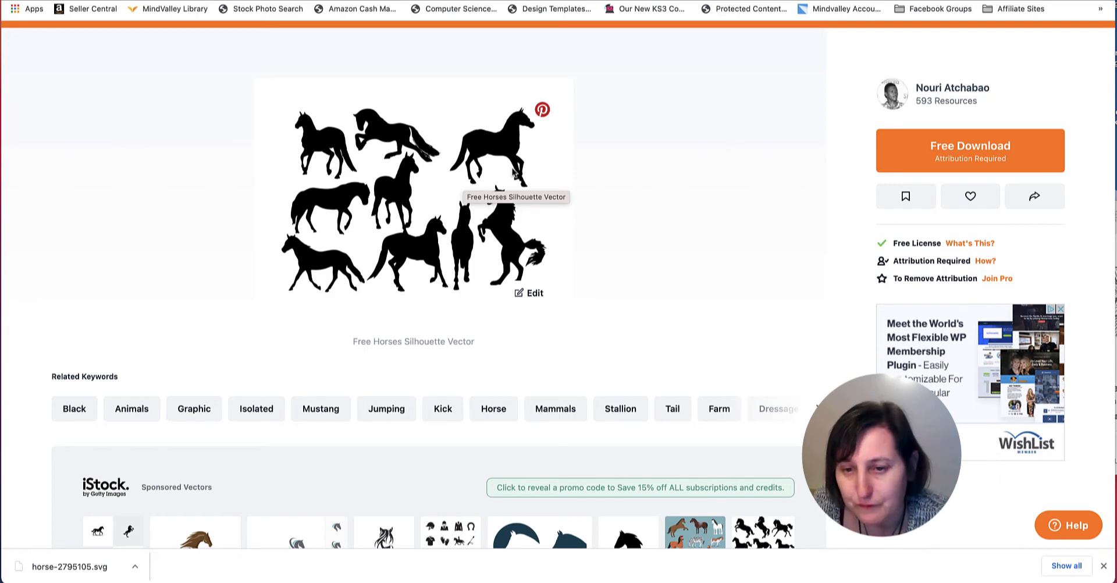
click(84, 1)
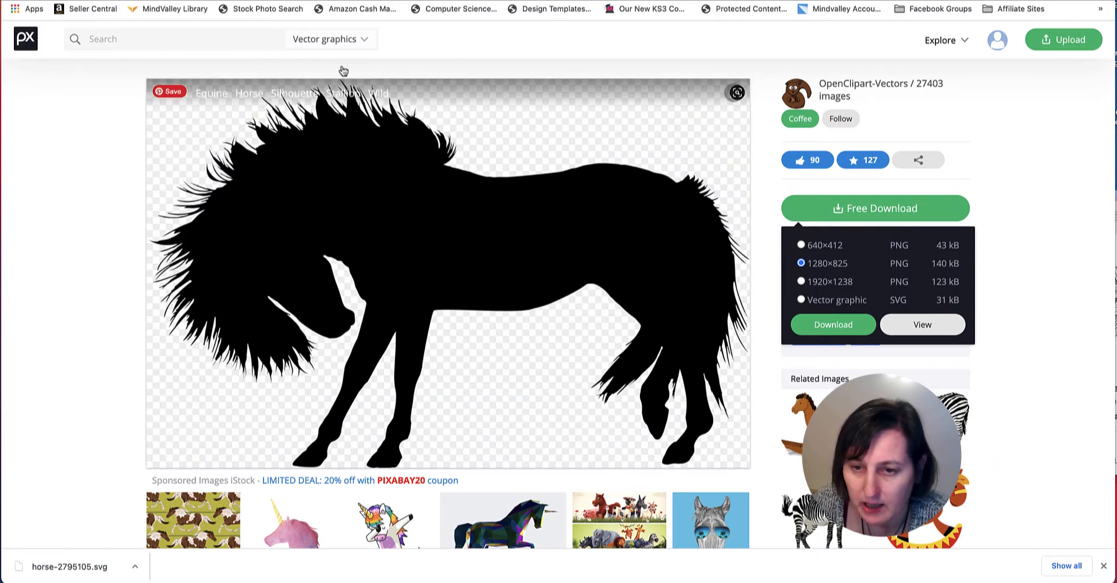
click(298, 1)
scroll(485, 156, up, 1)
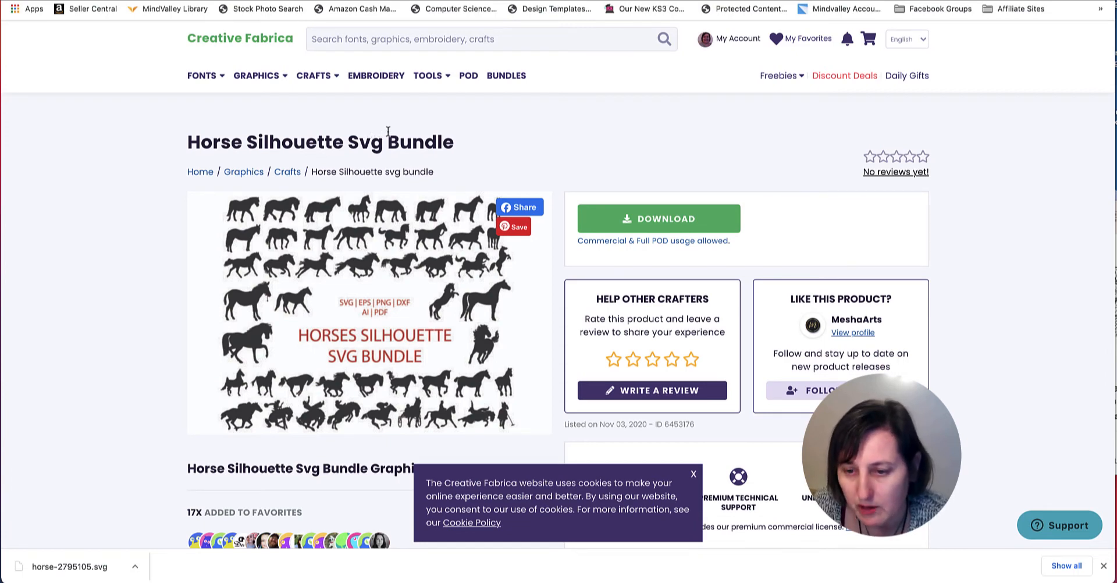
scroll(427, 267, down, 5)
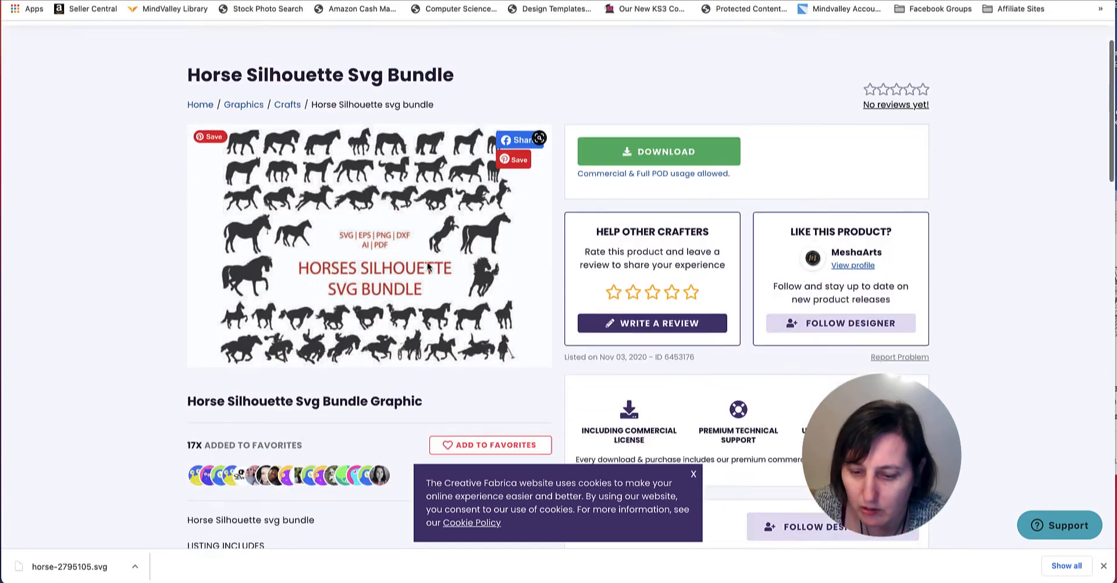
scroll(427, 265, up, 1)
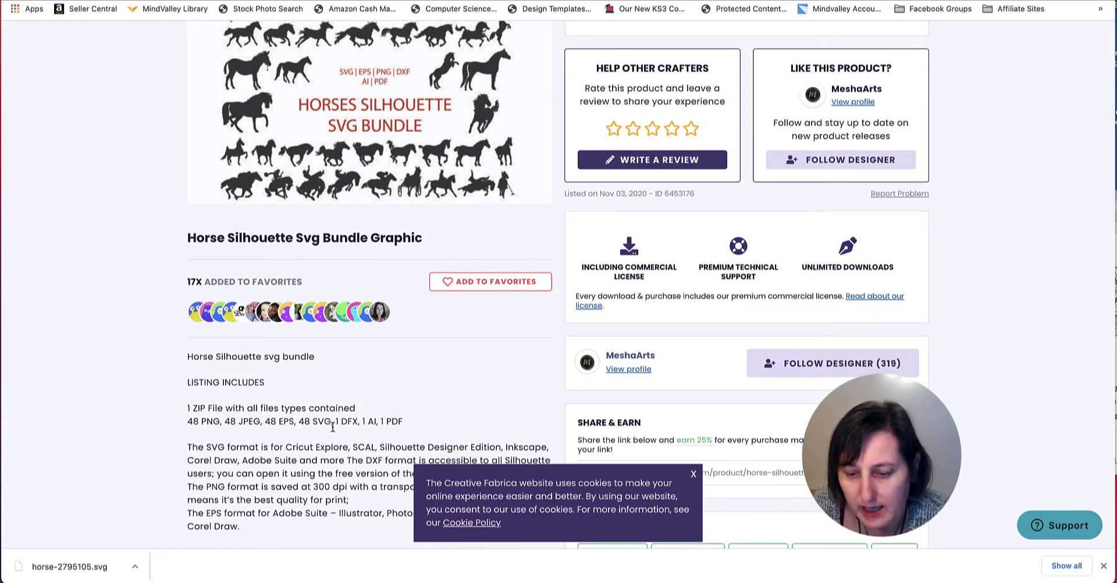
scroll(356, 256, up, 4)
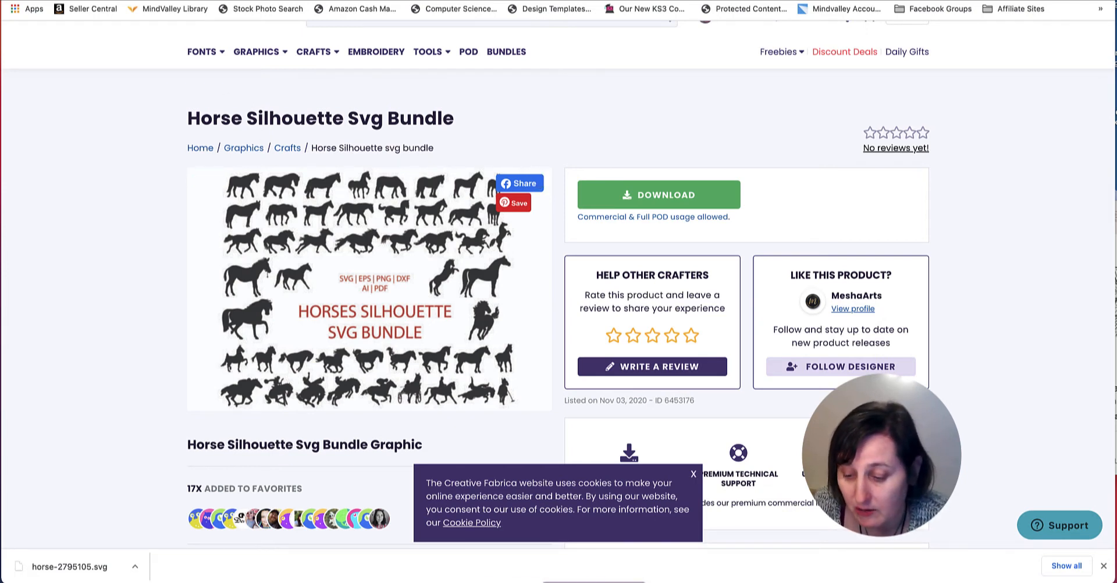
Switch back to PowerPoint and enlarge the mandala picture on slide 3 to about 6.51" high by 9.34" wide.
click(511, 582)
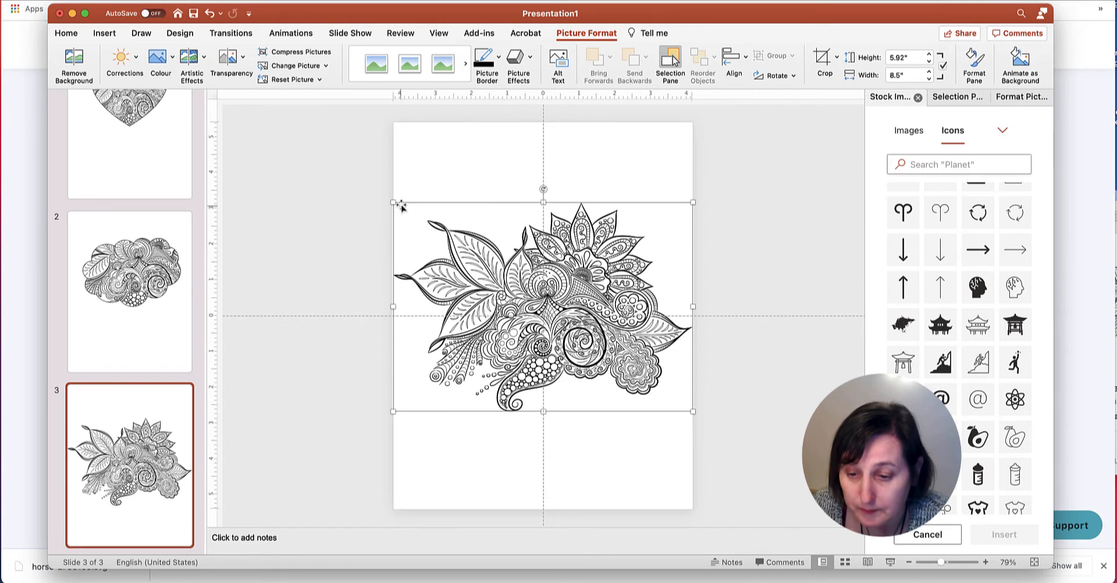
drag(394, 203, 364, 194)
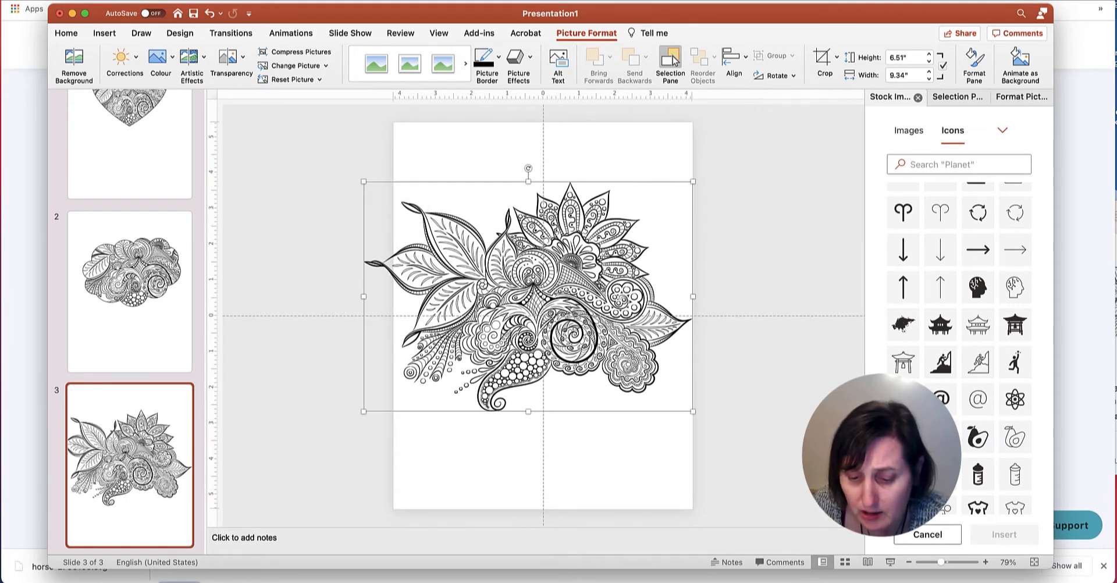
Preview the SVG files in the Images folder and insert the unicorn silhouette animal-2023216.svg over the mandala on slide 3.
click(196, 582)
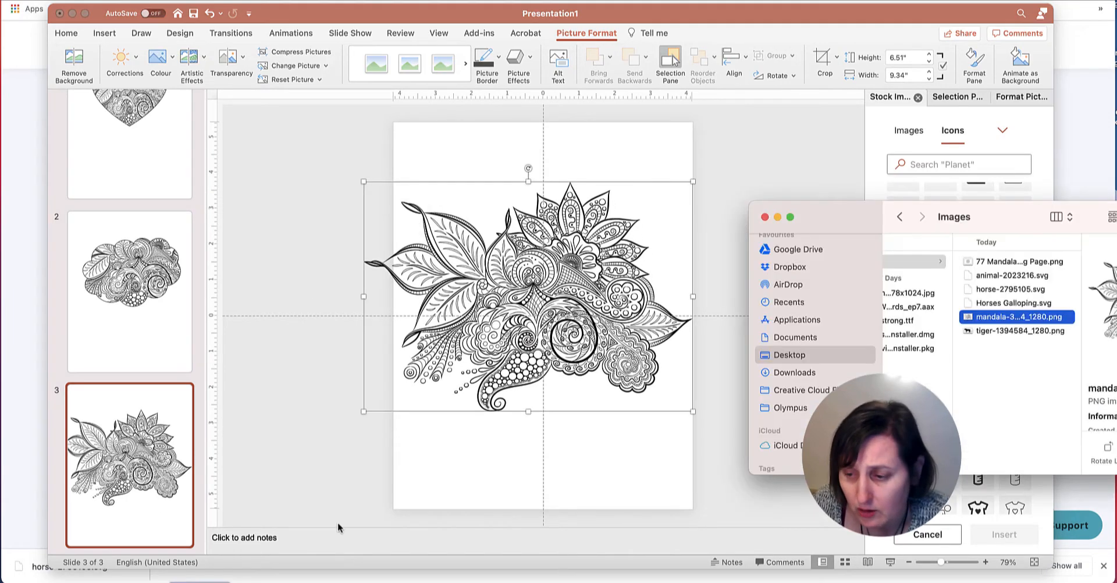
click(1013, 303)
click(1015, 289)
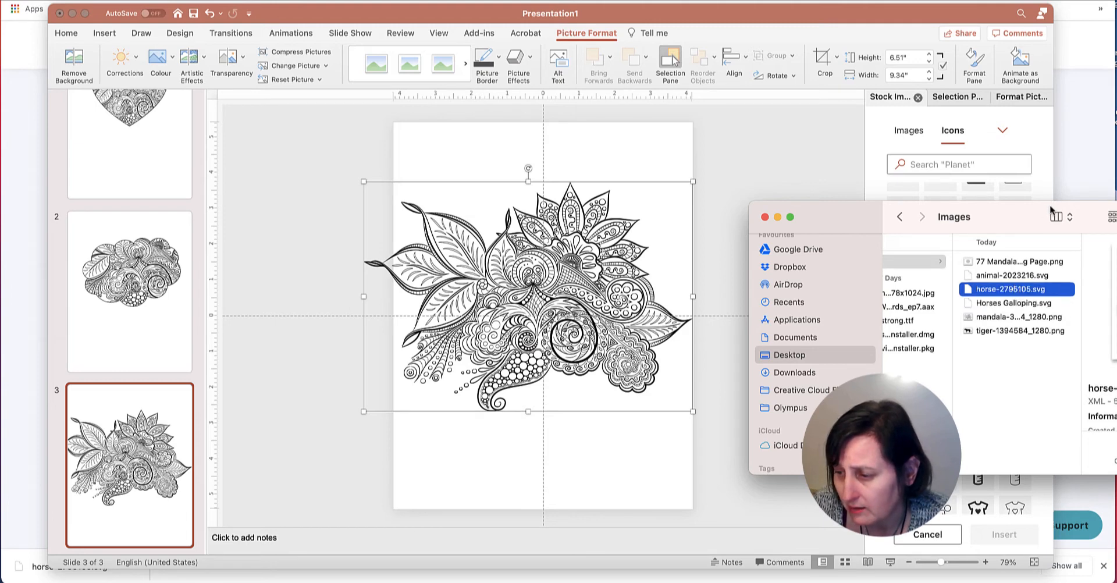
drag(1051, 209, 951, 211)
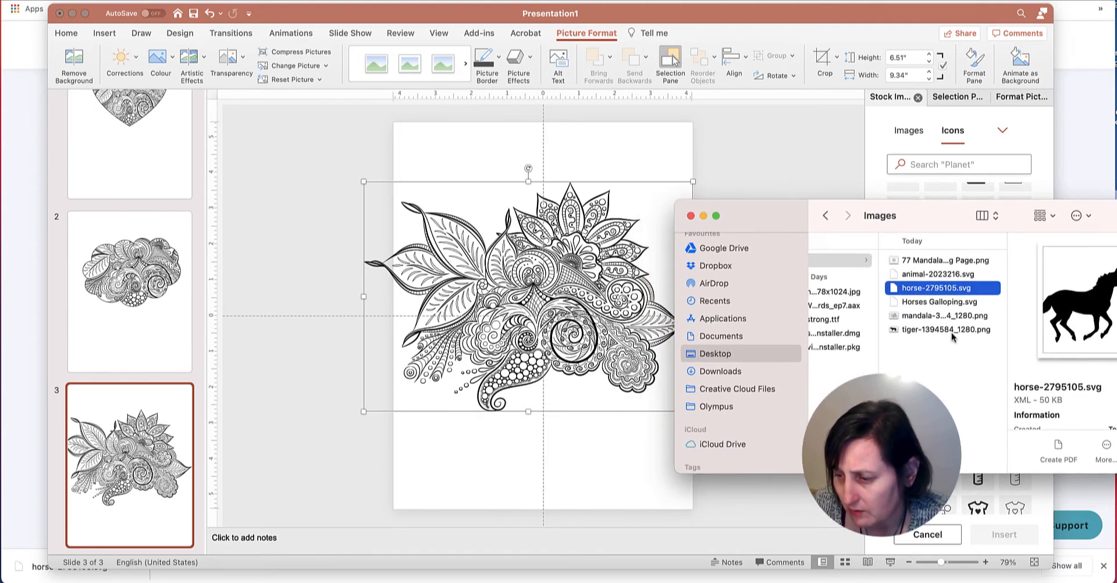
click(946, 276)
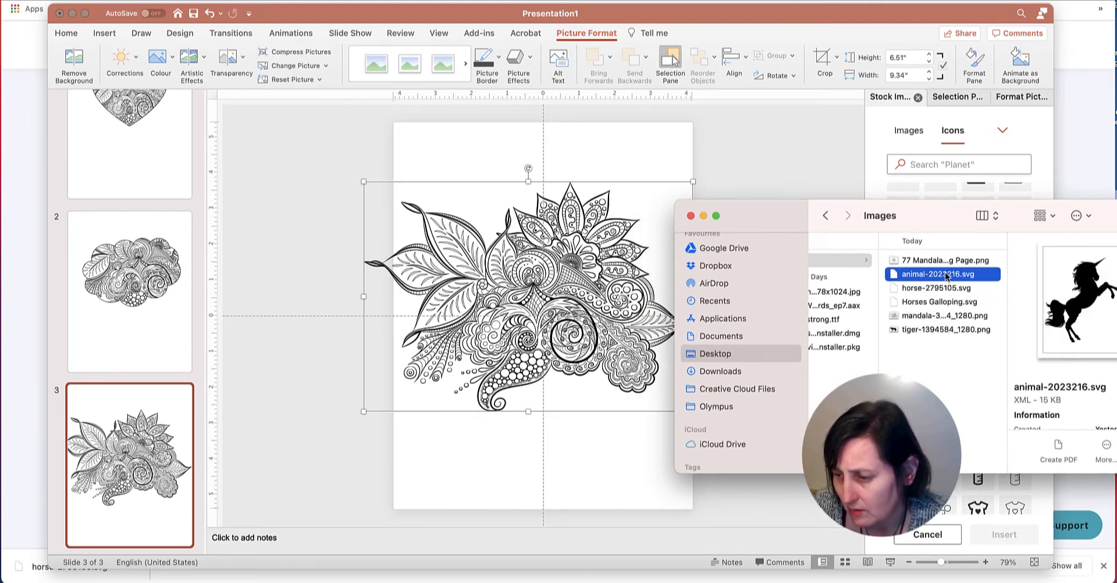
drag(950, 280, 527, 250)
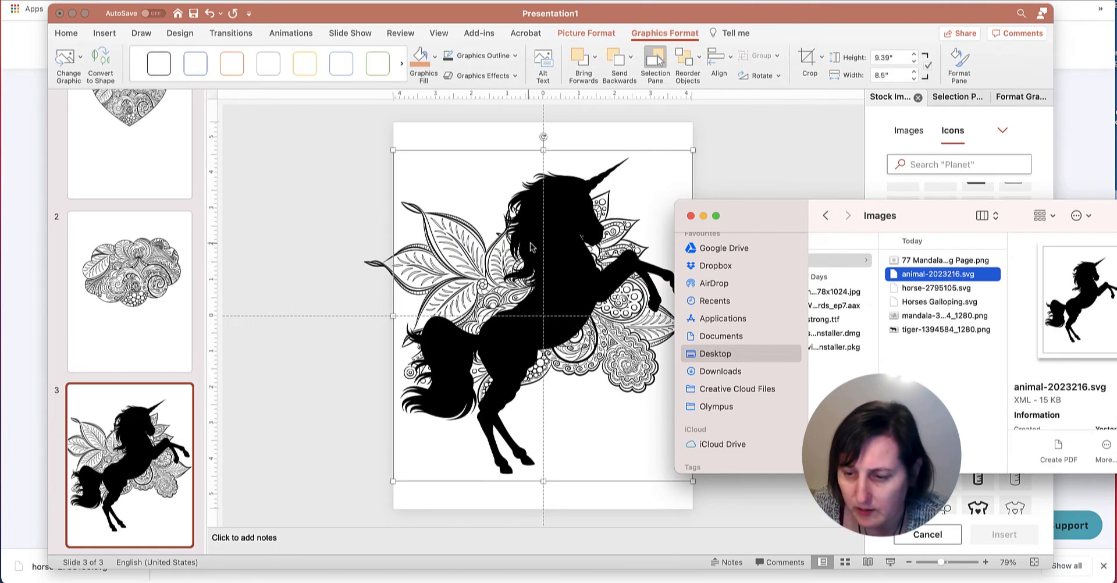
Move the Images folder window out of the way, return to the slide, and show its list of objects for selection.
drag(744, 209, 878, 198)
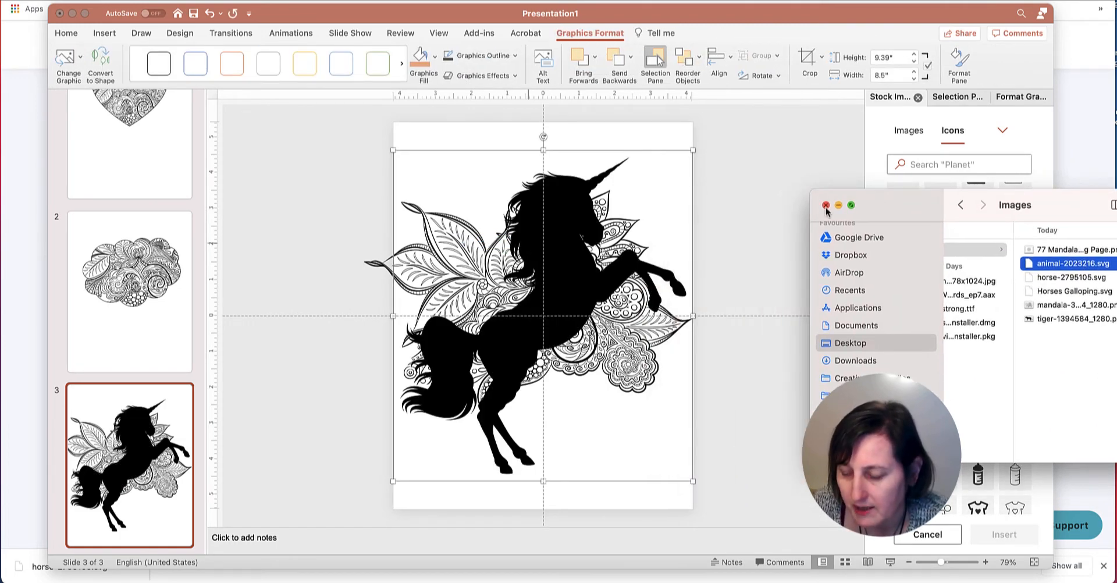
click(594, 273)
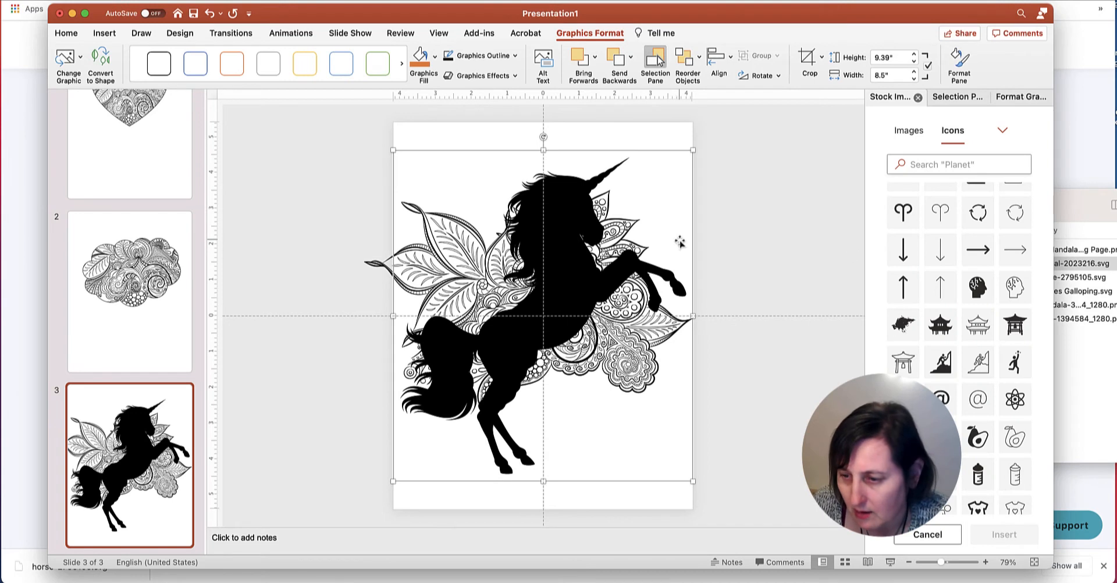
click(954, 98)
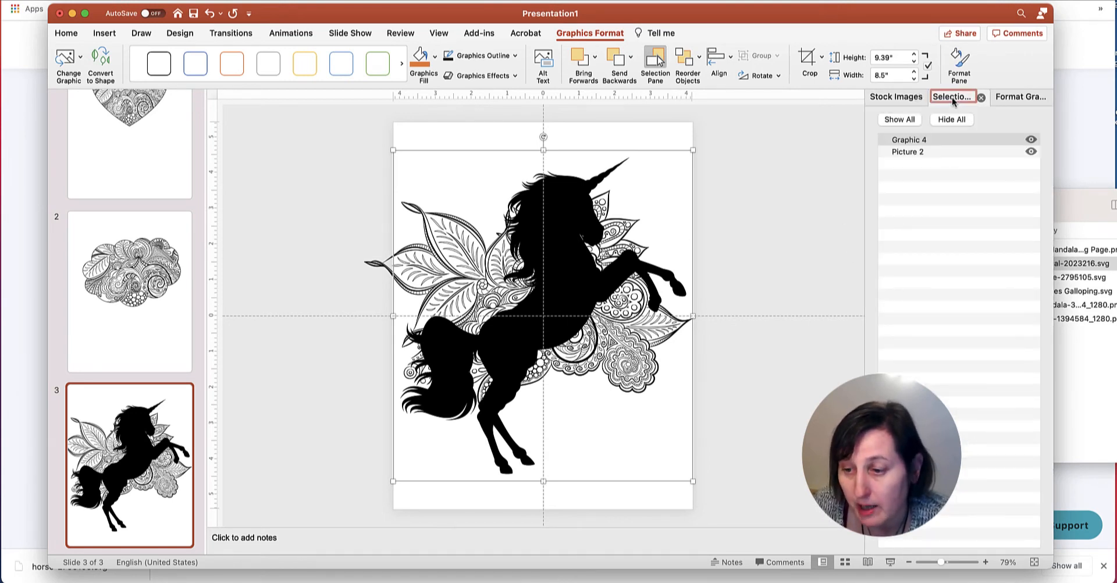